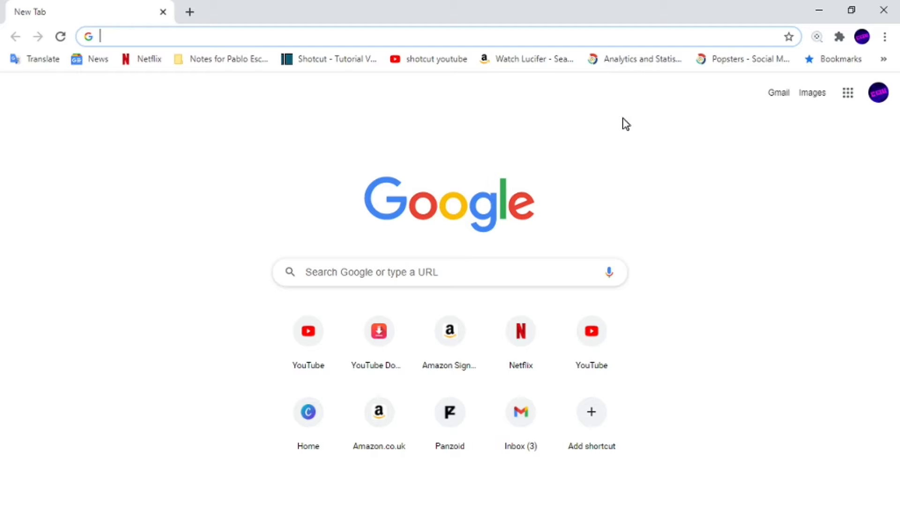
# Search Google for "murder" and show the image results
pyautogui.click(362, 274)
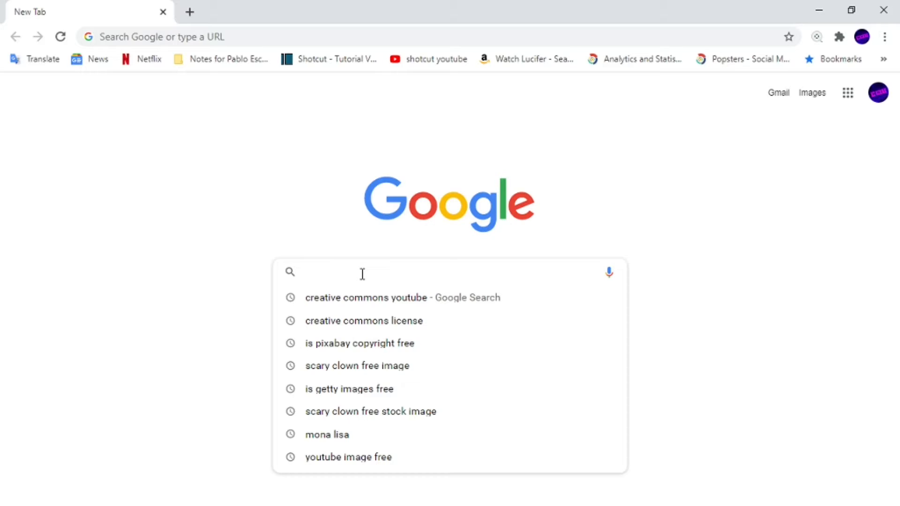
pyautogui.write('murder')
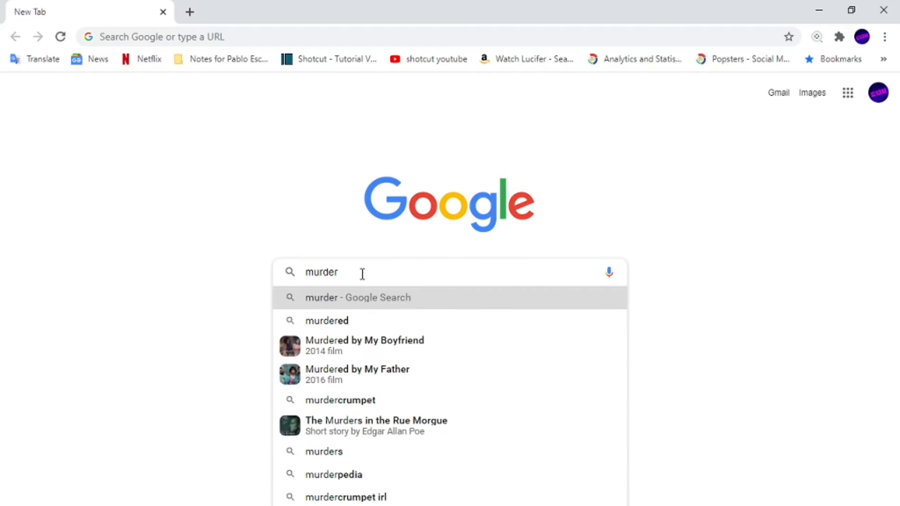
pyautogui.press('Return')
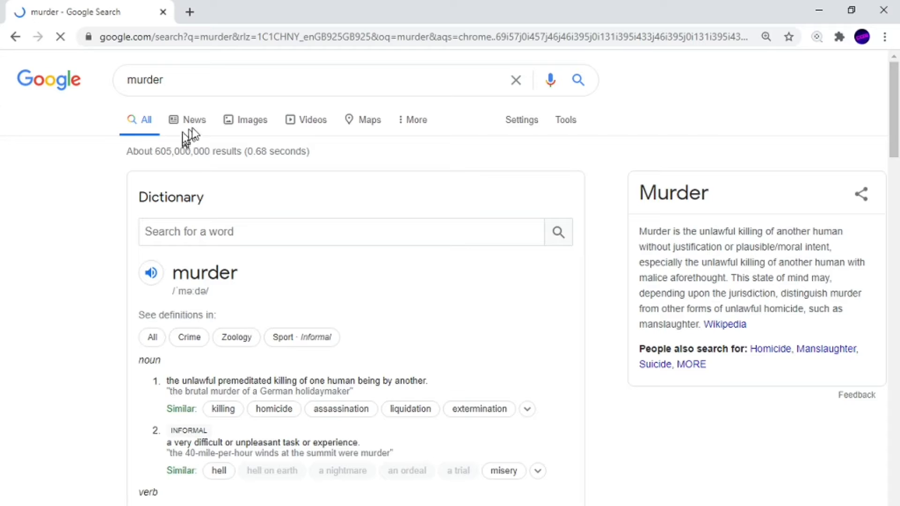
pyautogui.click(253, 123)
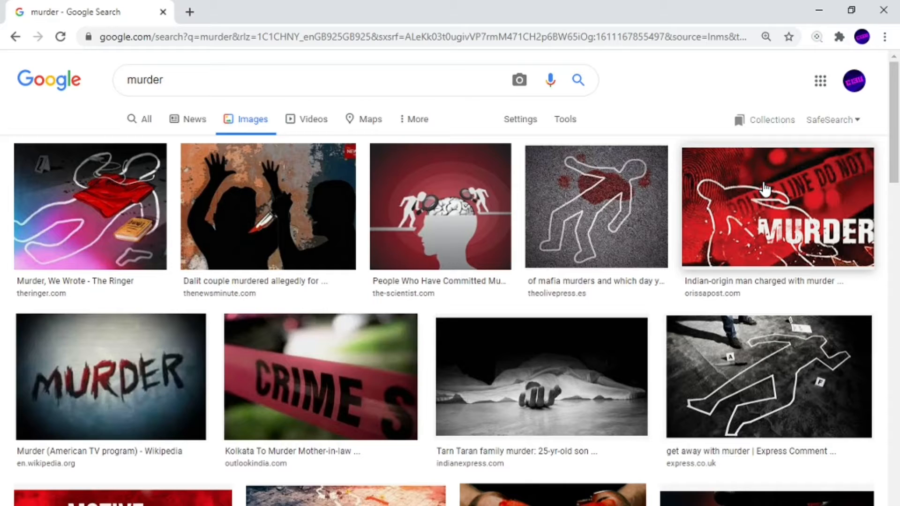
# Save the red "MURDER" police-line image from orissapost.com to the Downloads folder as murder11
pyautogui.rightClick(764, 189)
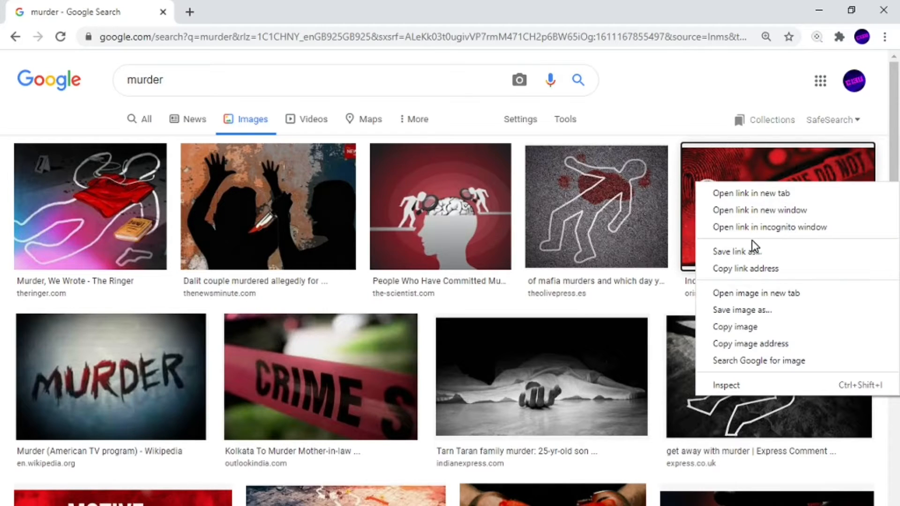
pyautogui.click(749, 310)
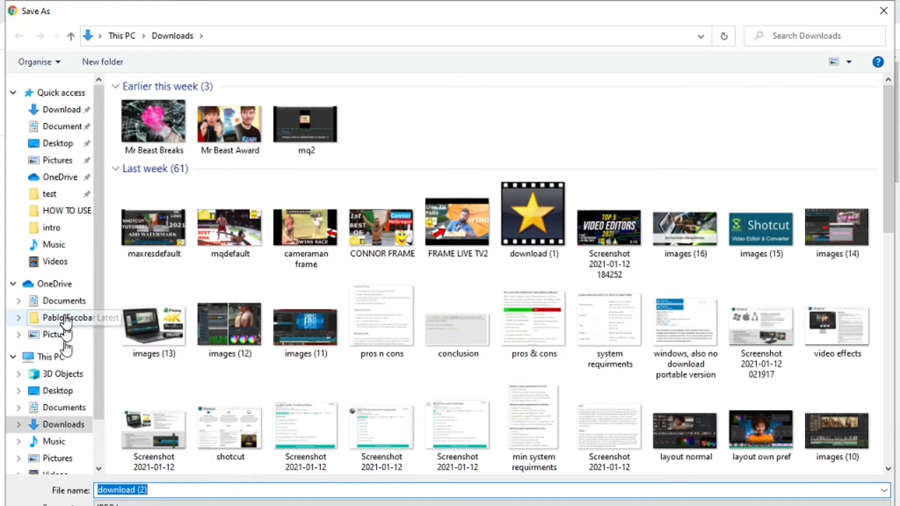
pyautogui.click(56, 262)
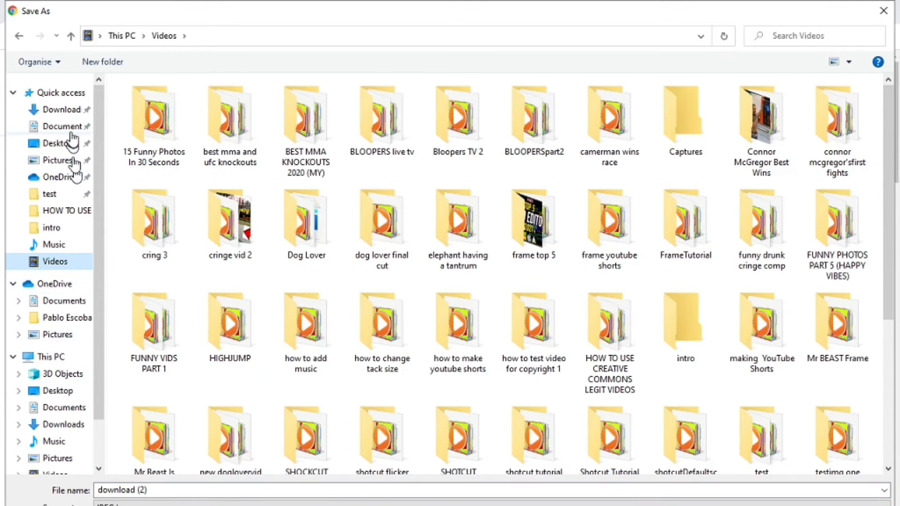
pyautogui.click(70, 115)
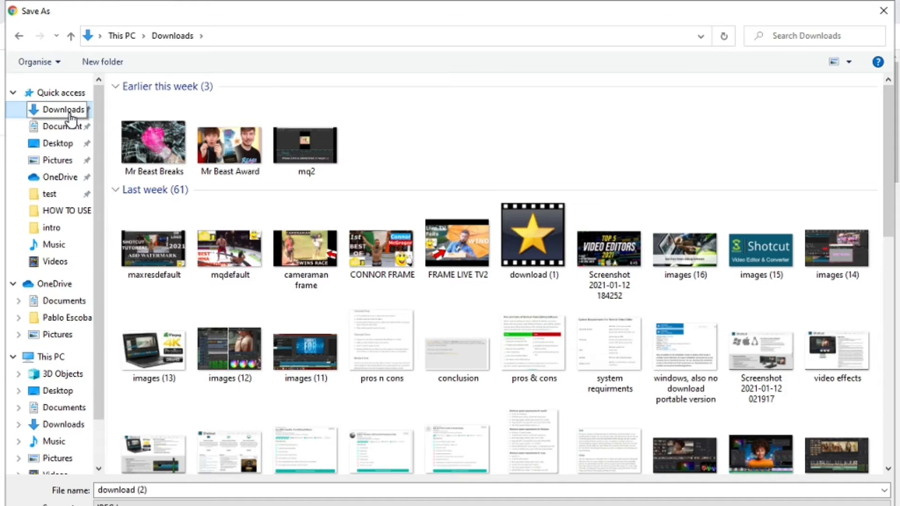
pyautogui.click(153, 492)
pyautogui.click(144, 494)
pyautogui.write('murder')
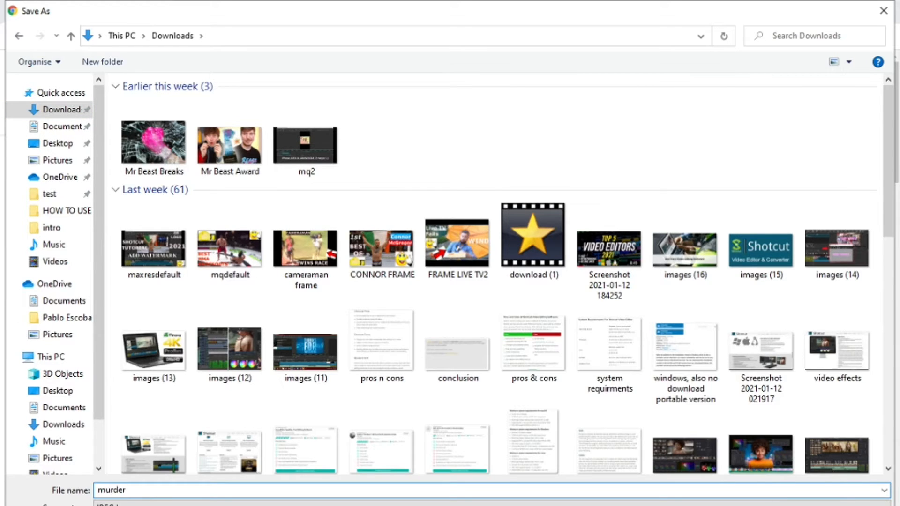
pyautogui.write('11')
pyautogui.press('Return')
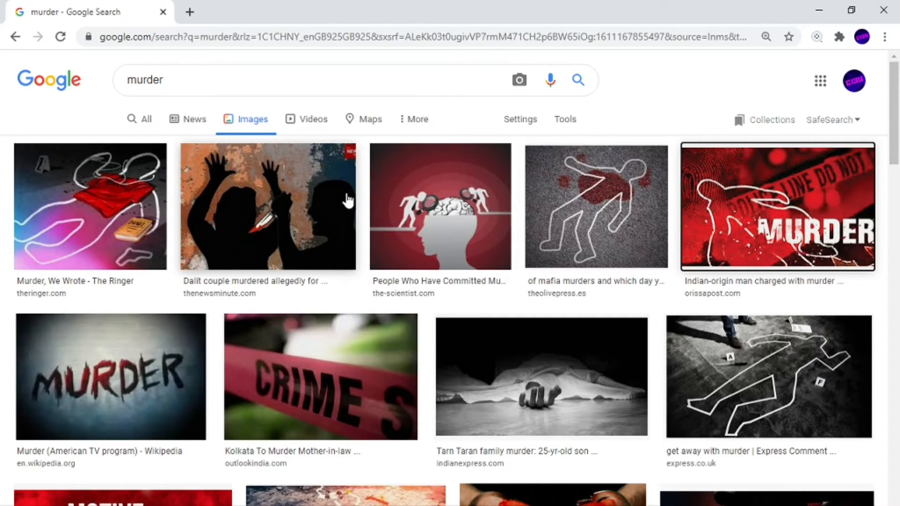
# Replace the image search with "red rectangle"
pyautogui.moveTo(175, 78); pyautogui.dragTo(117, 84)
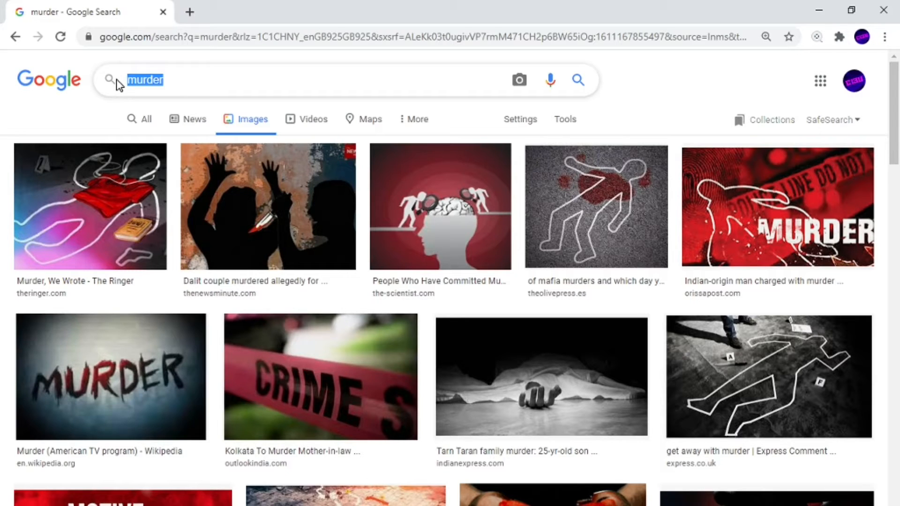
pyautogui.write('red ')
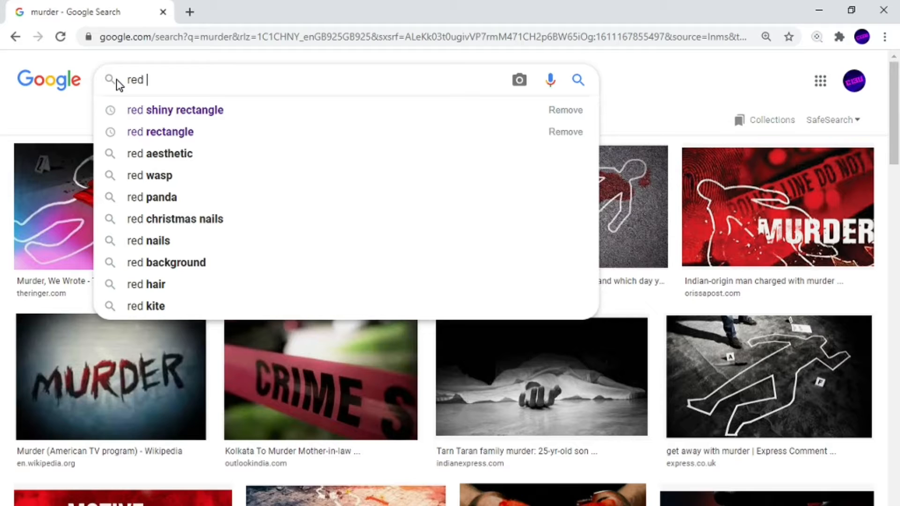
pyautogui.write('rec')
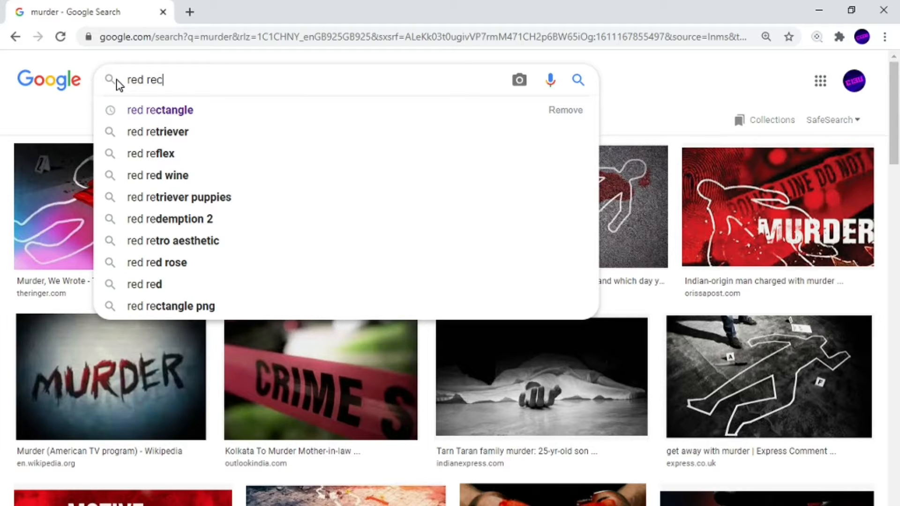
pyautogui.write('t')
pyautogui.rightClick(160, 112)
pyautogui.press('Escape')
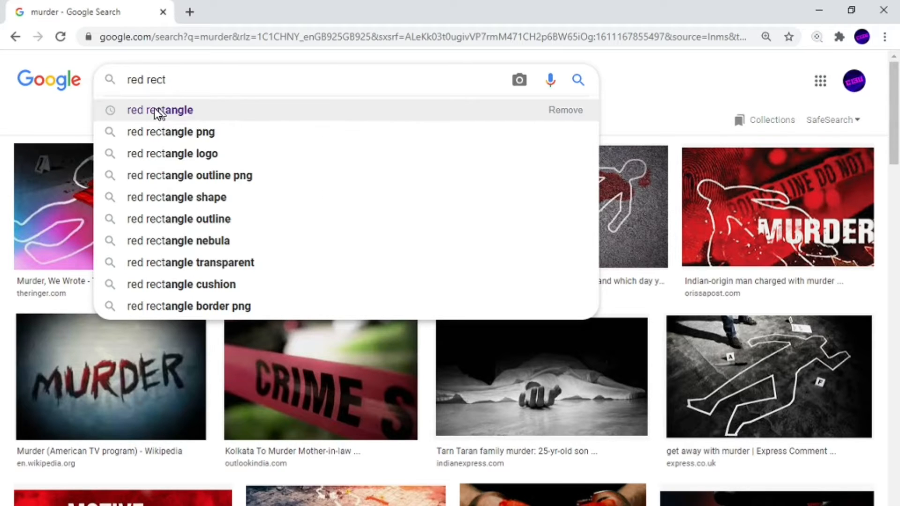
pyautogui.click(160, 111)
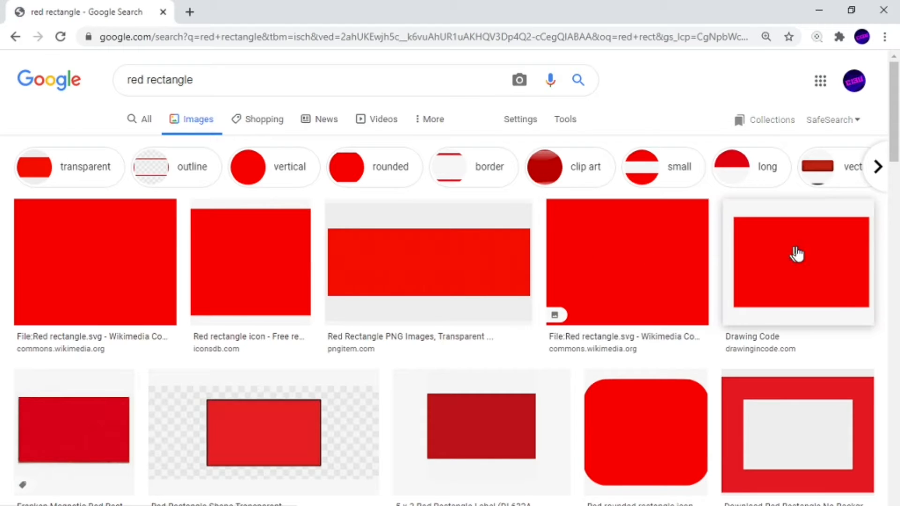
# Save the red rectangle image from drawingincode.com to the Downloads folder as "red rectangle"
pyautogui.rightClick(796, 247)
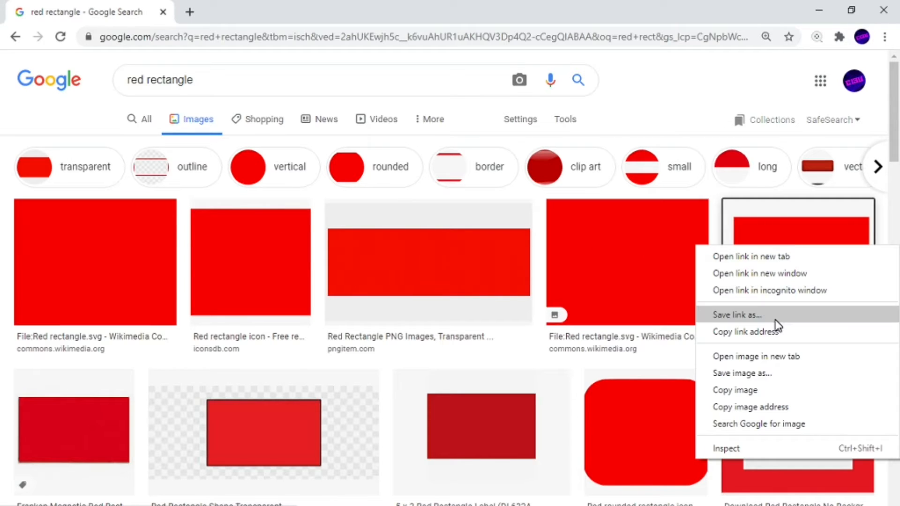
pyautogui.click(762, 378)
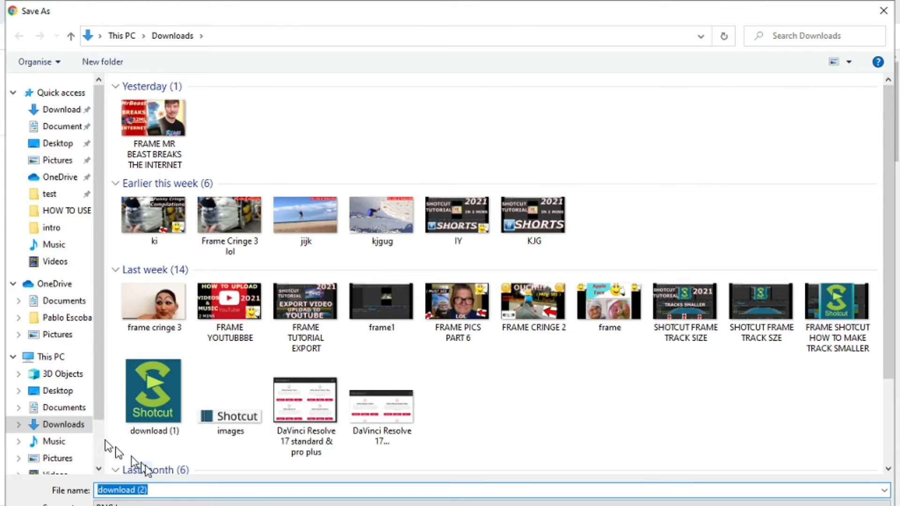
pyautogui.write('r')
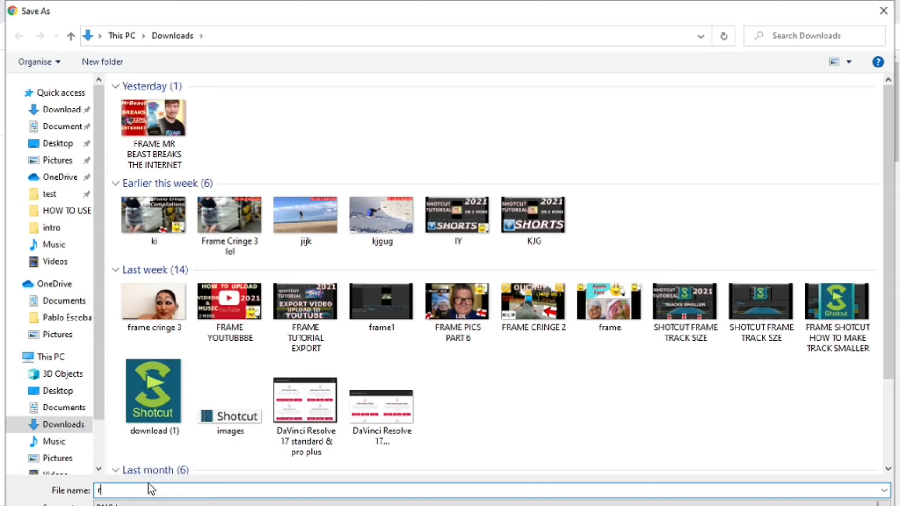
pyautogui.write('ed rectangle')
pyautogui.press('Return')
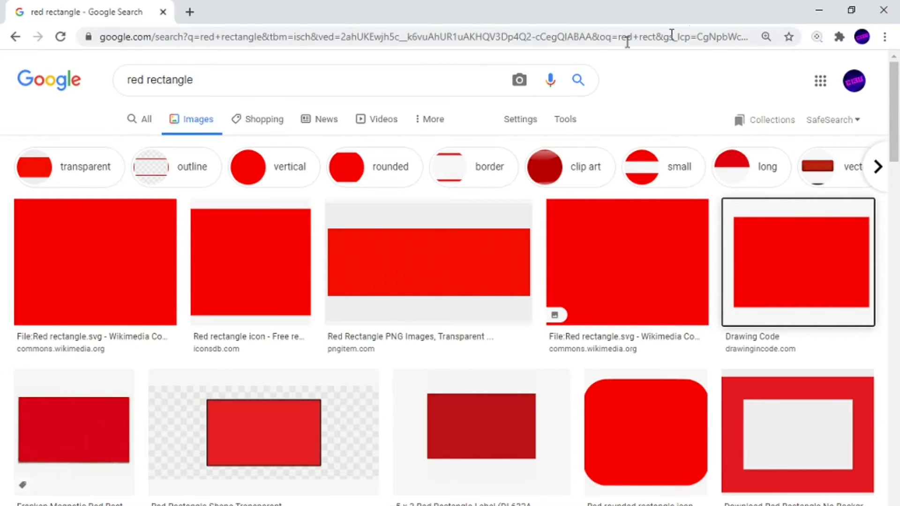
# Search for "shotcut" and switch from image results to all web results
pyautogui.moveTo(202, 83); pyautogui.dragTo(111, 80)
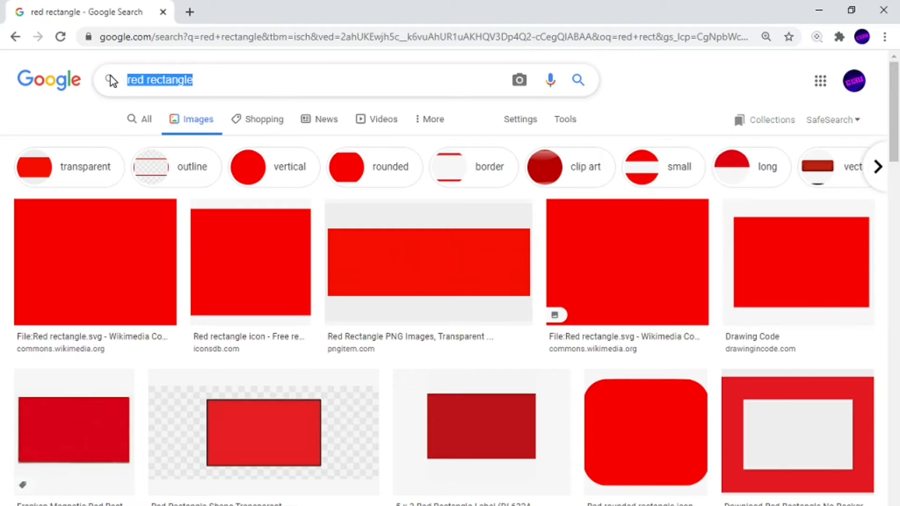
pyautogui.write('shotc')
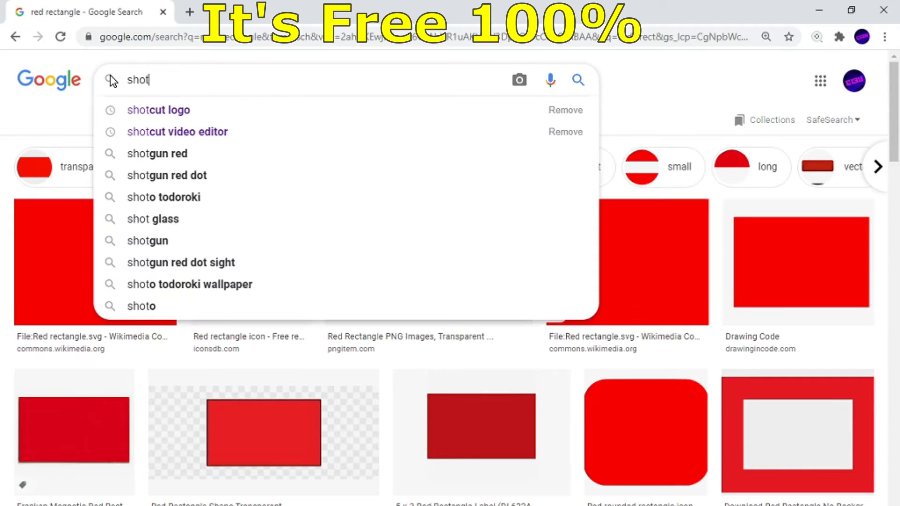
pyautogui.write('ut')
pyautogui.press('Return')
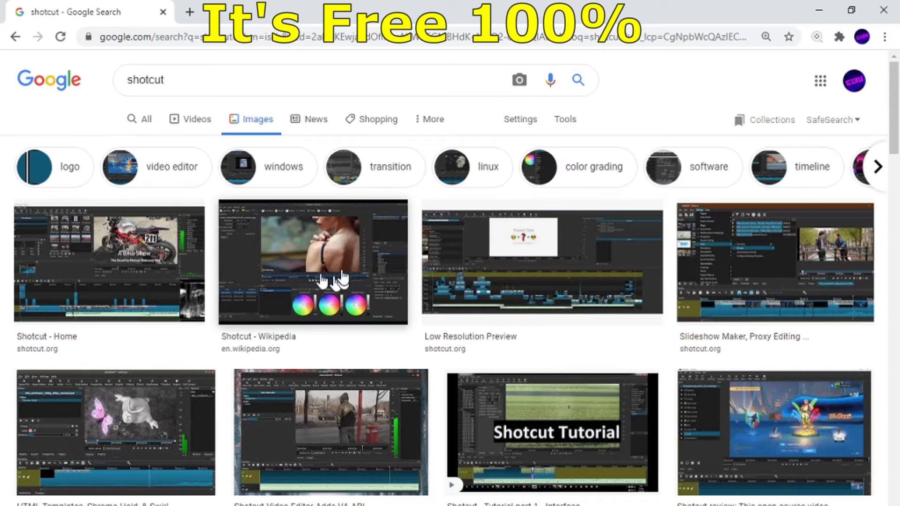
pyautogui.click(139, 121)
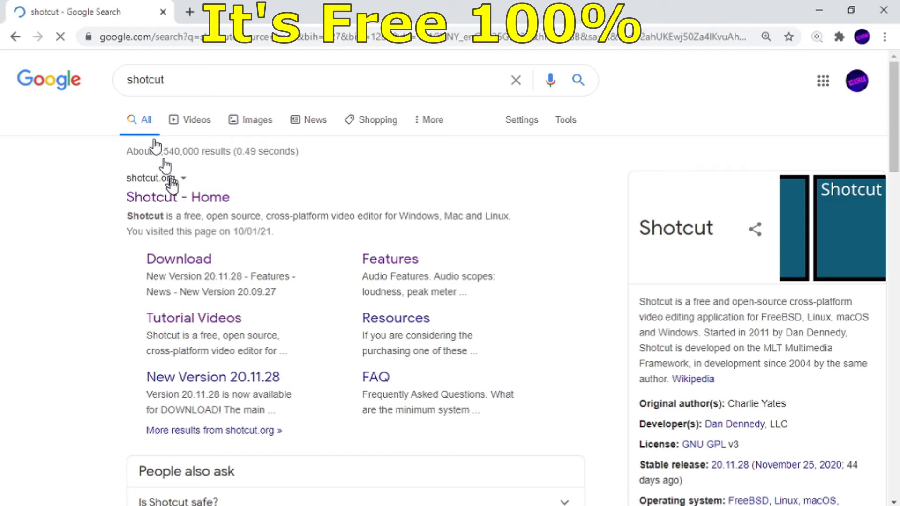
# Open the Shotcut home page from the results and go to its download page to view the Windows installers
pyautogui.click(167, 202)
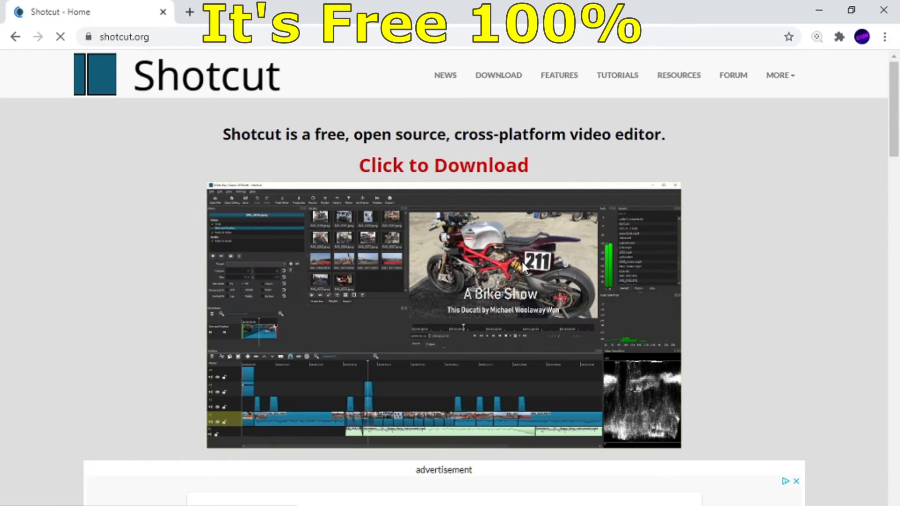
pyautogui.moveTo(894, 136); pyautogui.dragTo(894, 146)
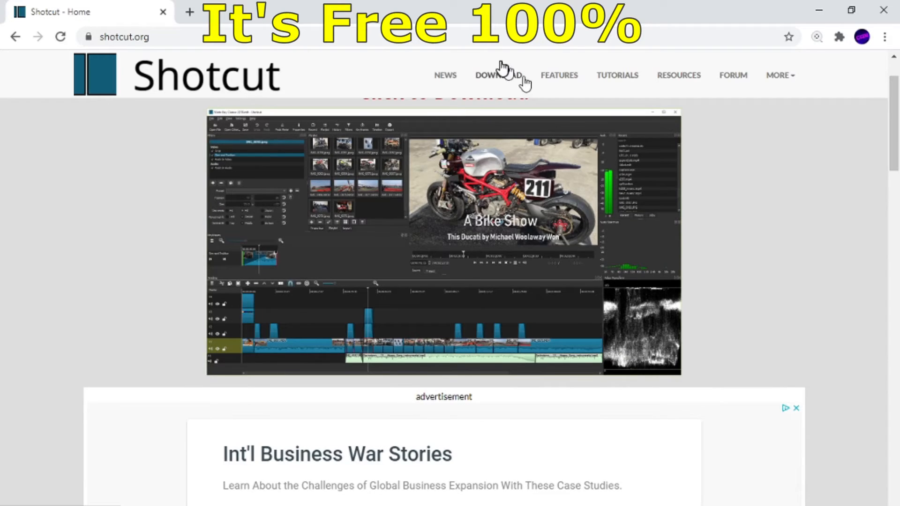
pyautogui.click(504, 80)
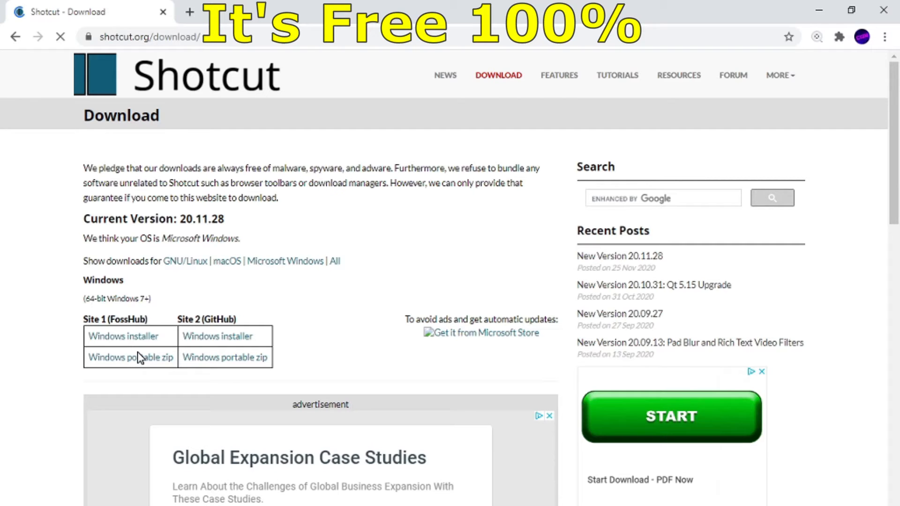
pyautogui.moveTo(894, 157); pyautogui.dragTo(888, 185)
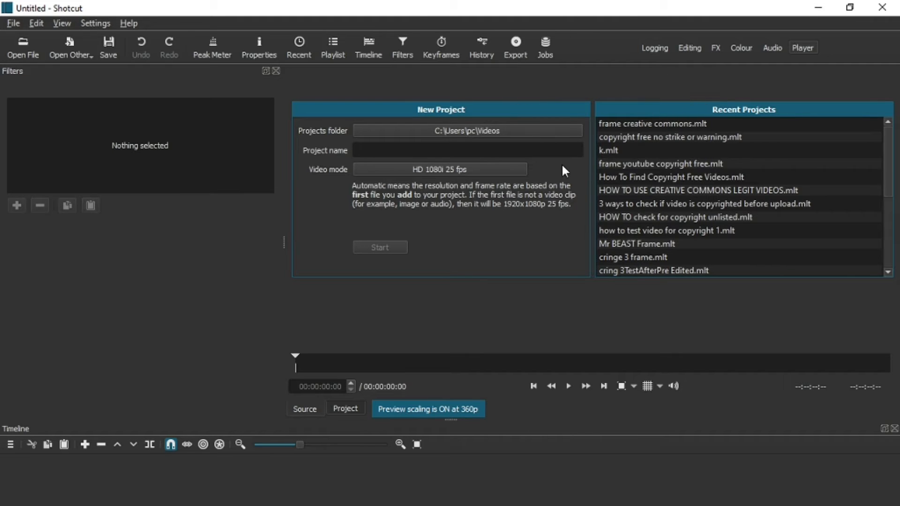
# Switch to Shotcut and start a new project named "Frame Murder Dectives"
pyautogui.click(438, 150)
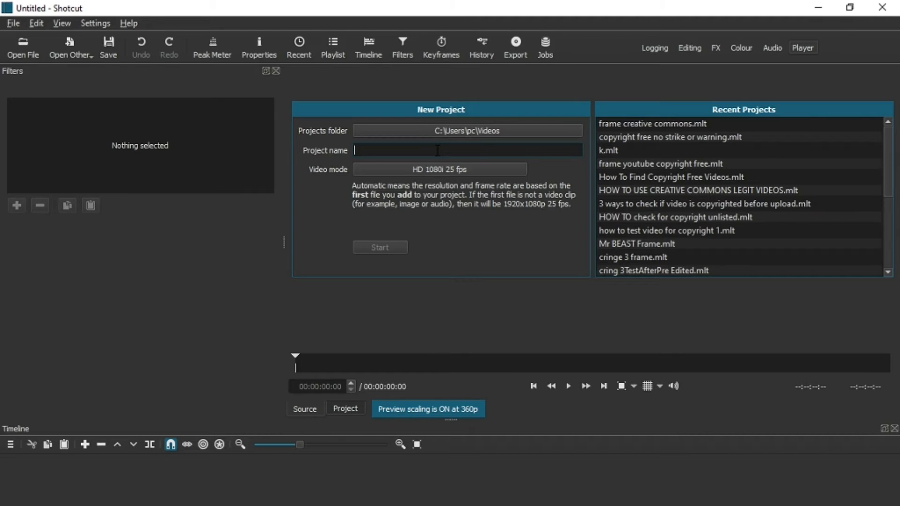
pyautogui.write('Frame Murder Dect')
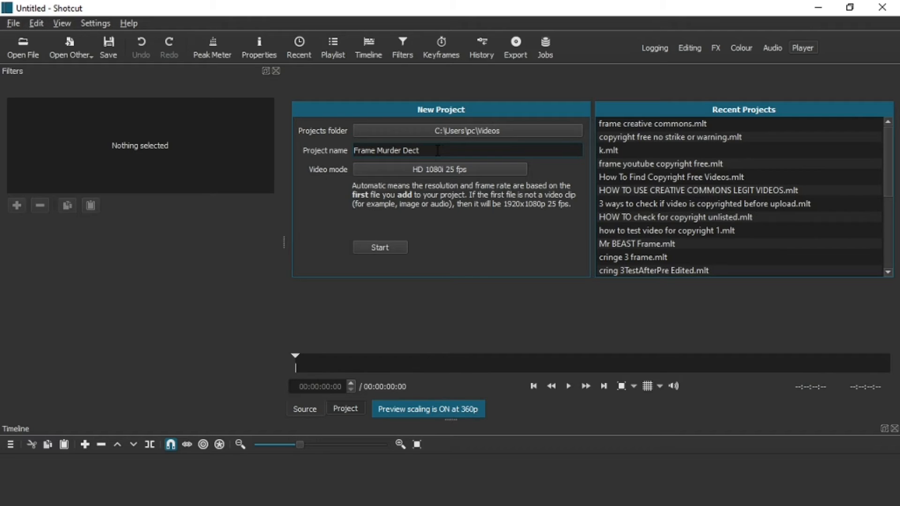
pyautogui.write('ives')
pyautogui.click(380, 246)
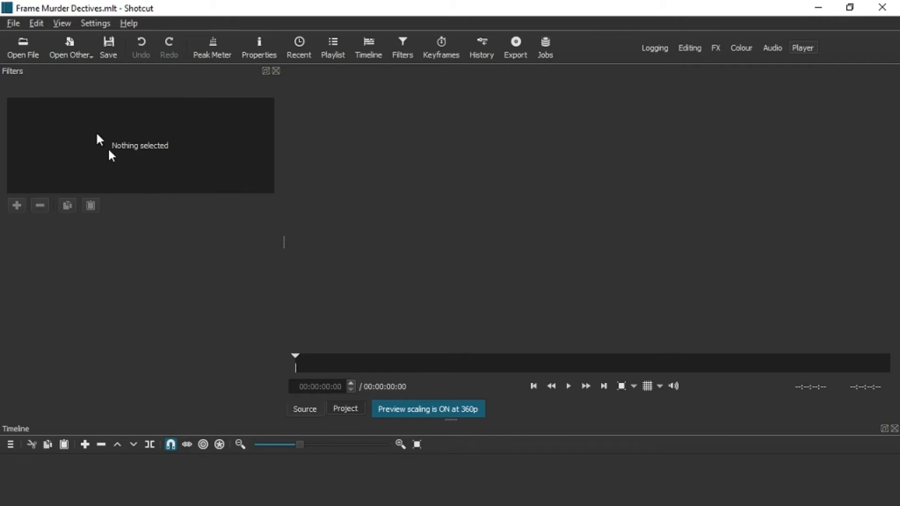
# Open the murder11 image from the Downloads folder and place it at the start of timeline track V1
pyautogui.click(25, 58)
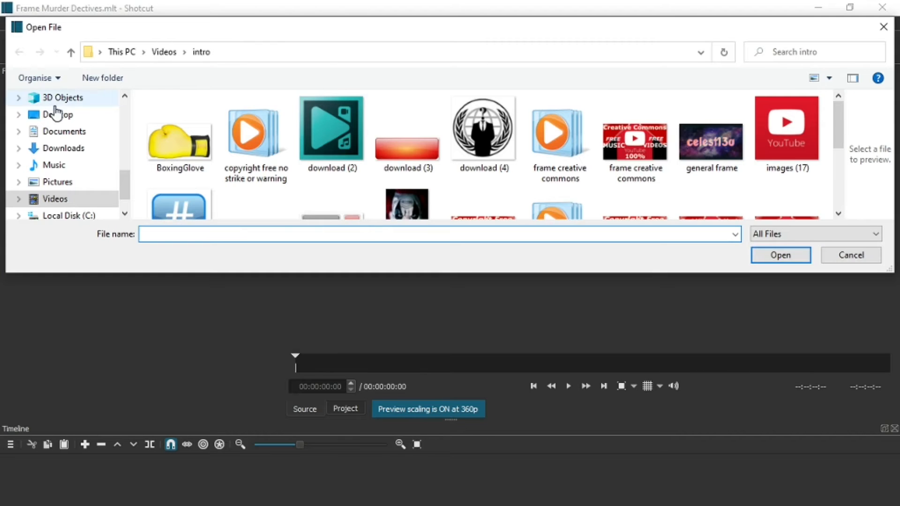
pyautogui.click(66, 136)
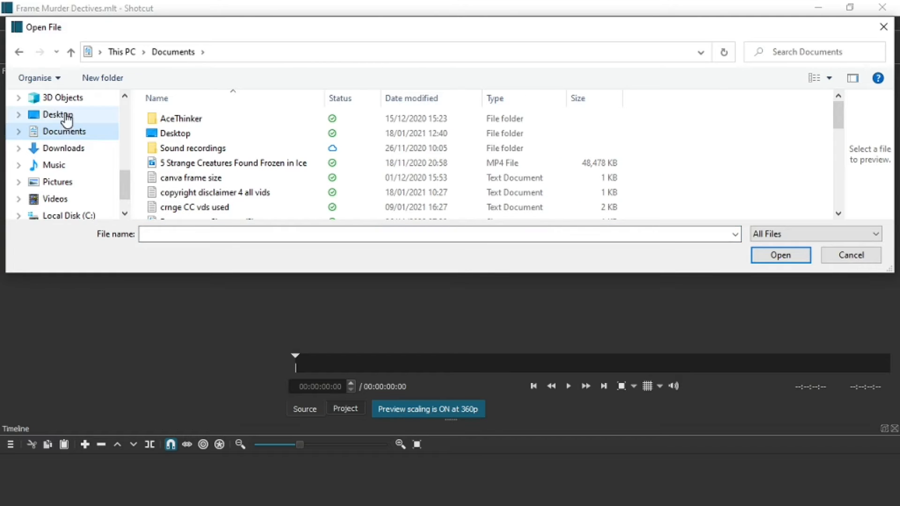
pyautogui.click(72, 152)
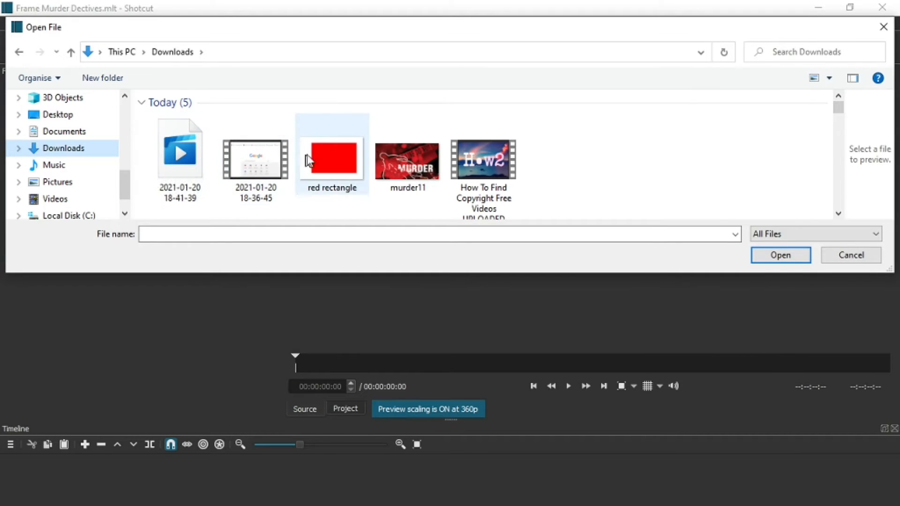
pyautogui.doubleClick(403, 161)
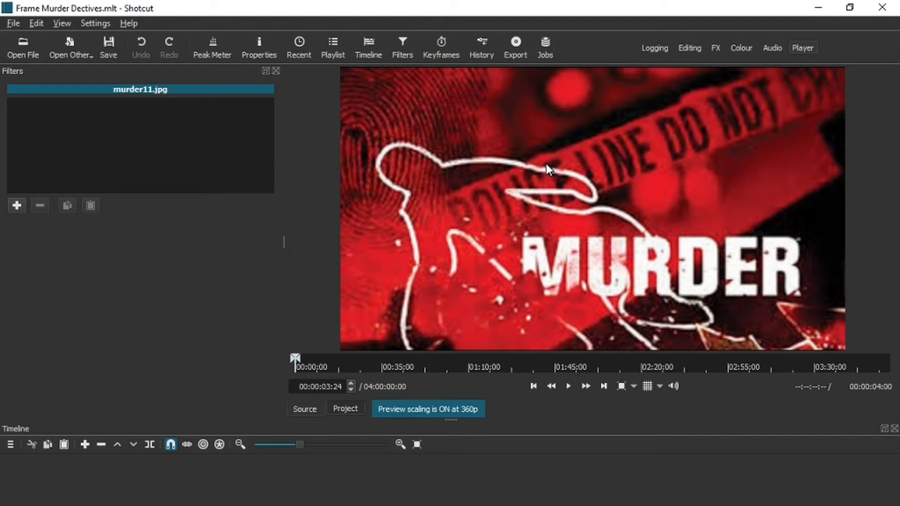
pyautogui.moveTo(542, 167); pyautogui.dragTo(112, 504)
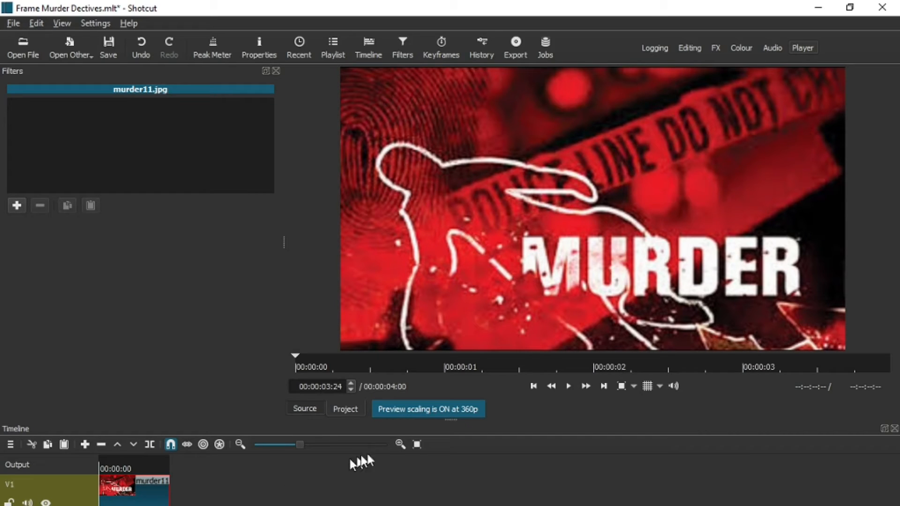
# Save the project and add a new video track V2 above the murder11 image track
pyautogui.click(417, 444)
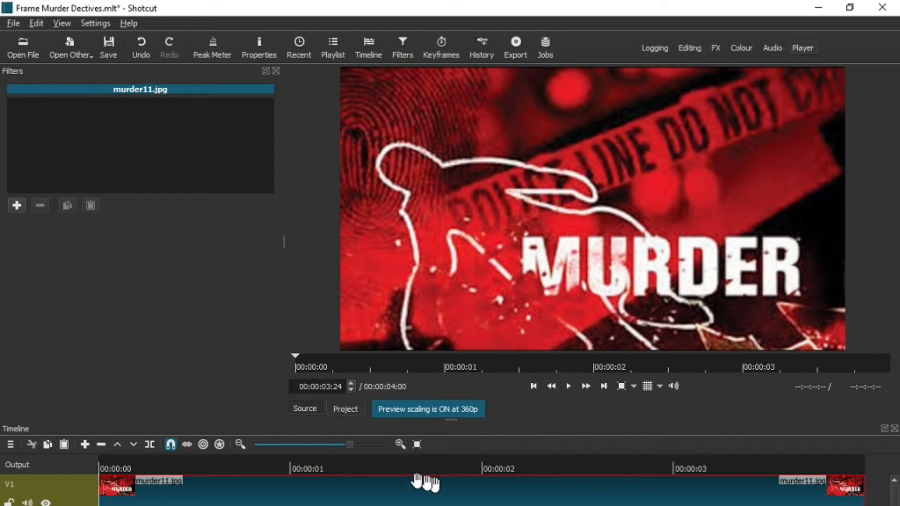
pyautogui.click(108, 46)
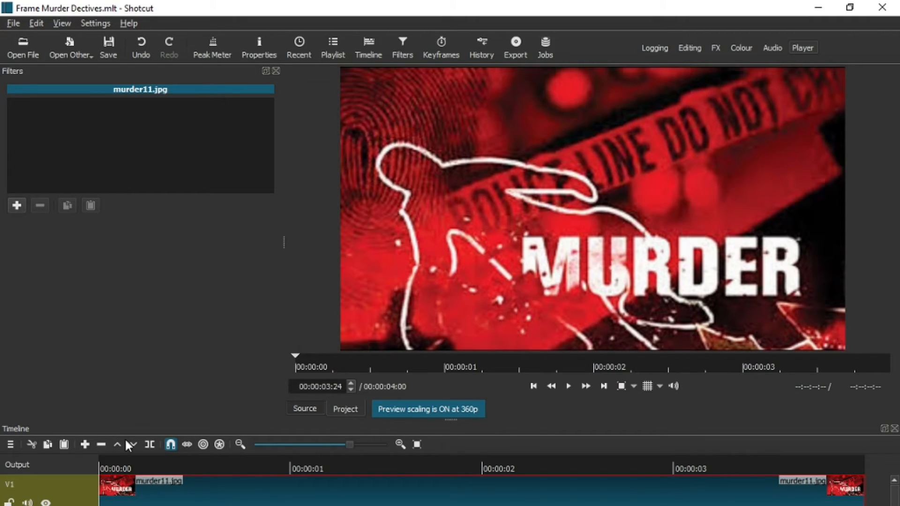
pyautogui.rightClick(69, 490)
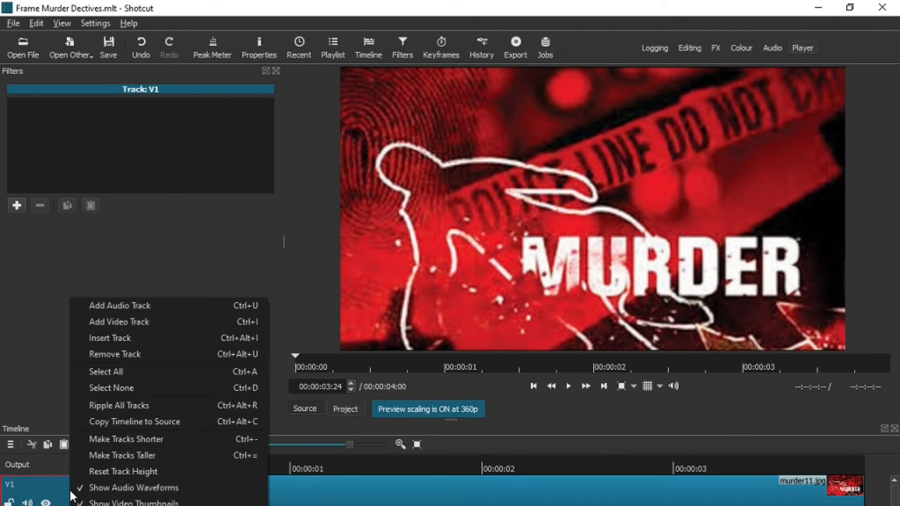
pyautogui.click(133, 333)
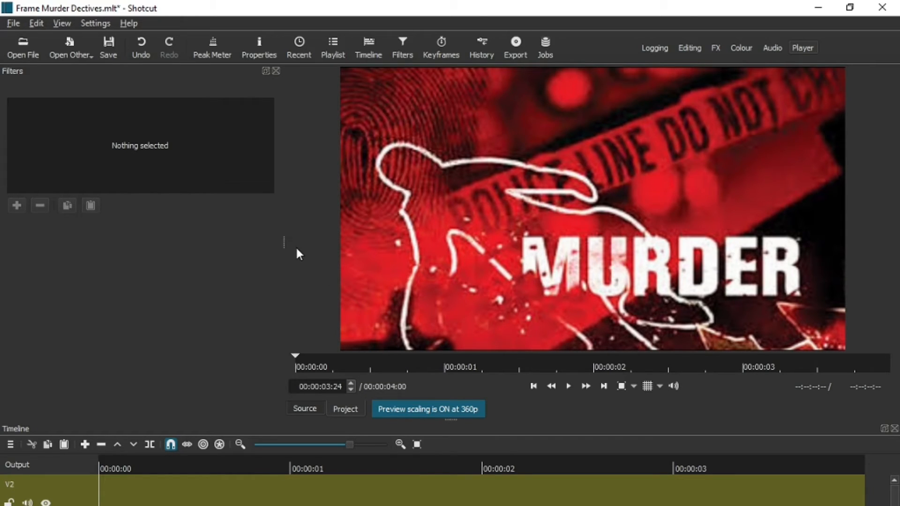
# Open the red rectangle image from the Downloads folder
pyautogui.click(29, 45)
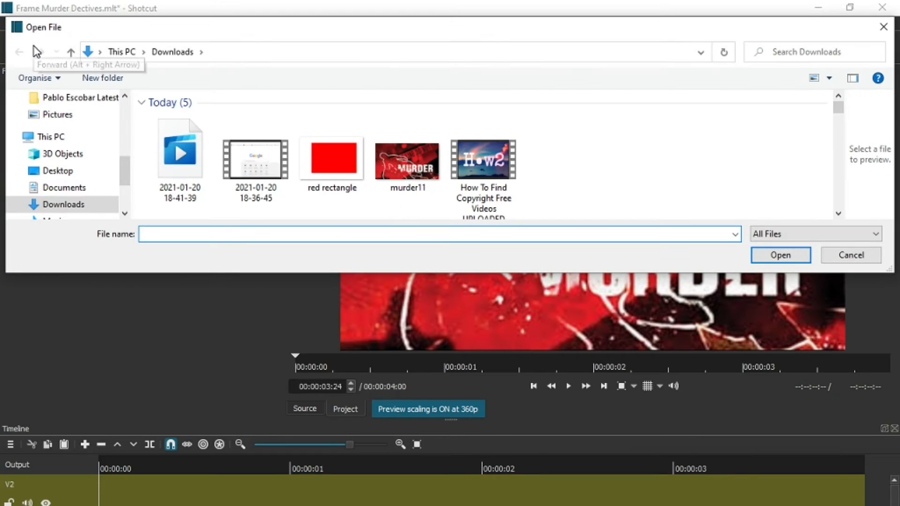
pyautogui.click(333, 168)
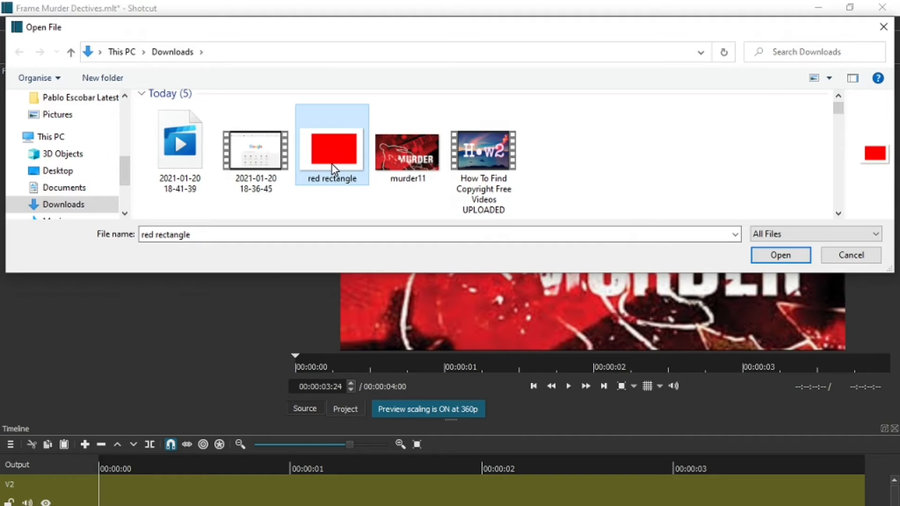
pyautogui.doubleClick(331, 164)
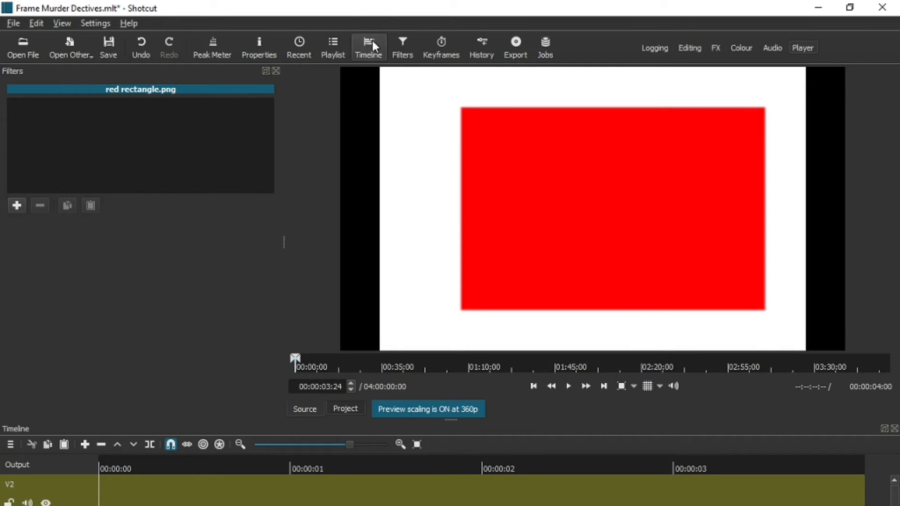
pyautogui.click(441, 52)
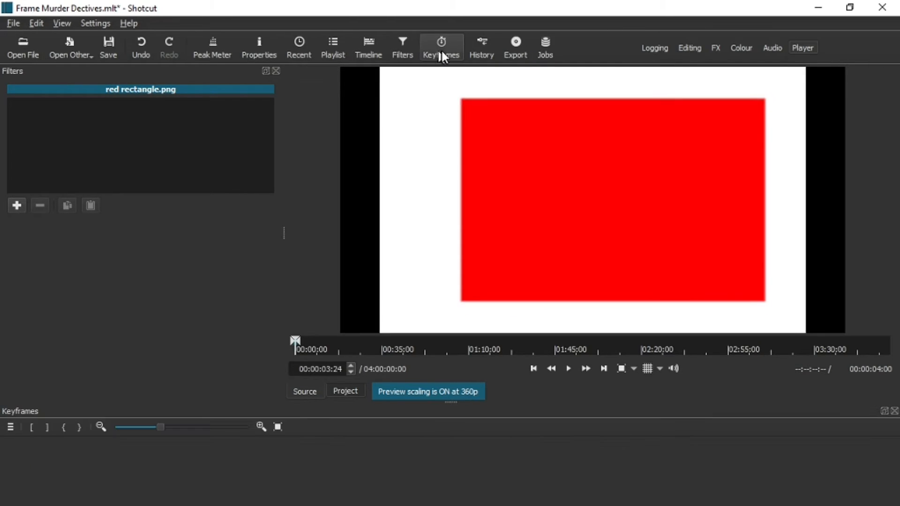
pyautogui.click(490, 46)
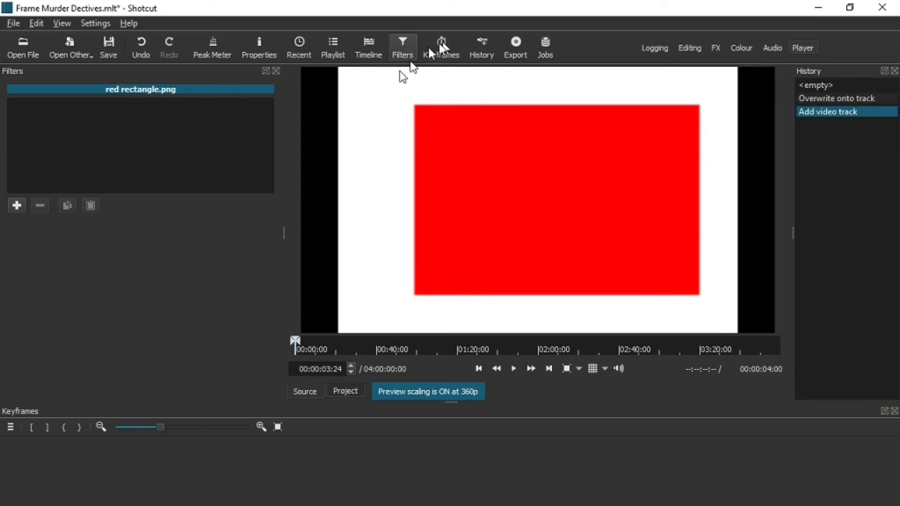
pyautogui.click(894, 71)
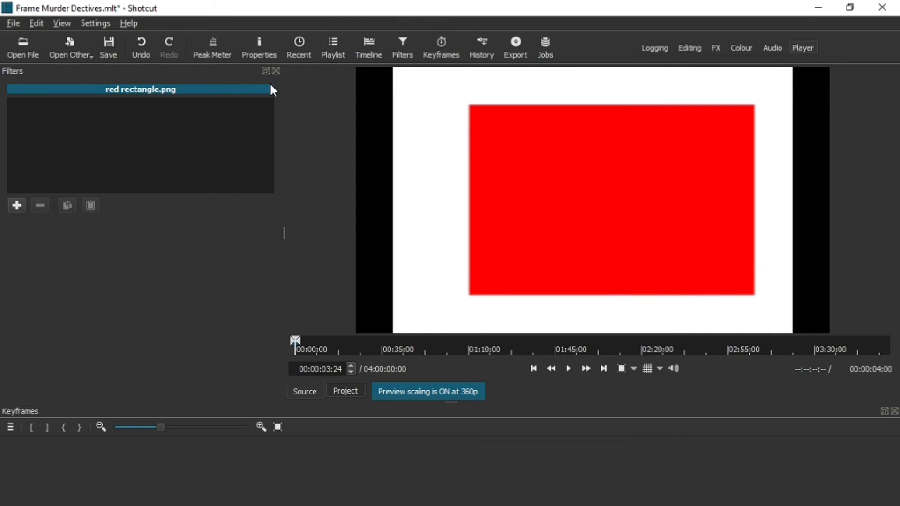
pyautogui.click(357, 53)
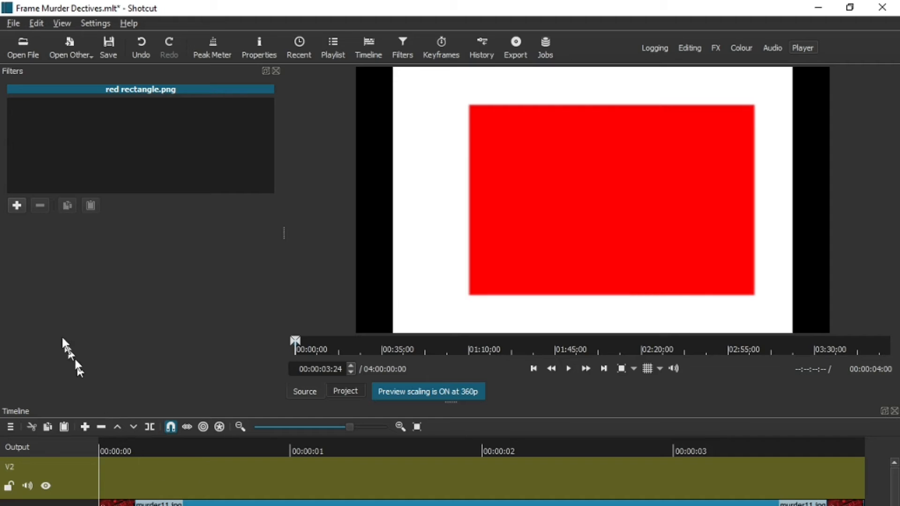
# Search the filters for "size" and add the Size, Position & Rotate filter to the red rectangle image
pyautogui.click(18, 207)
pyautogui.scroll(-1, 19, 211)
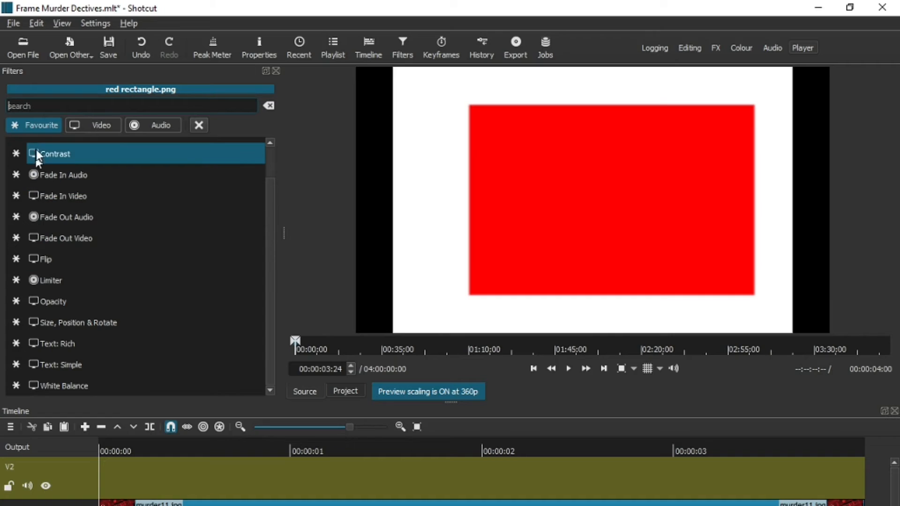
pyautogui.scroll(1, 35, 149)
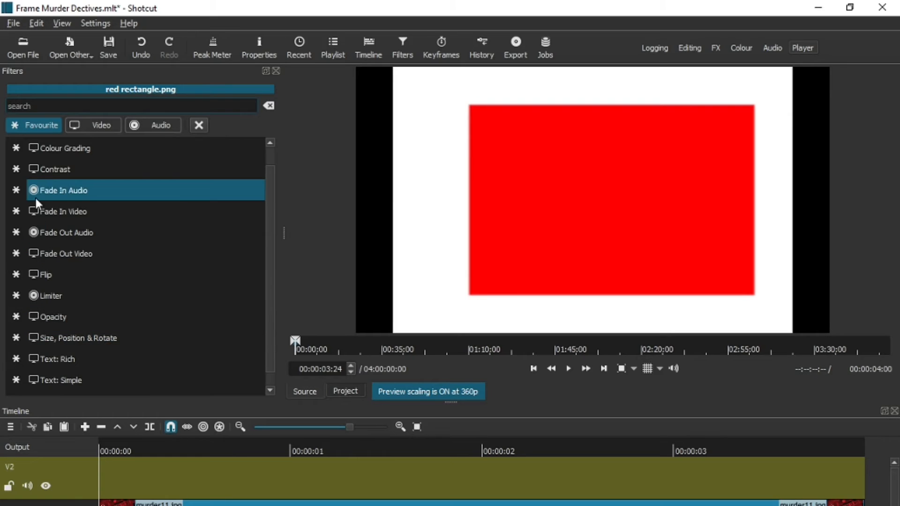
pyautogui.click(44, 111)
pyautogui.write('si')
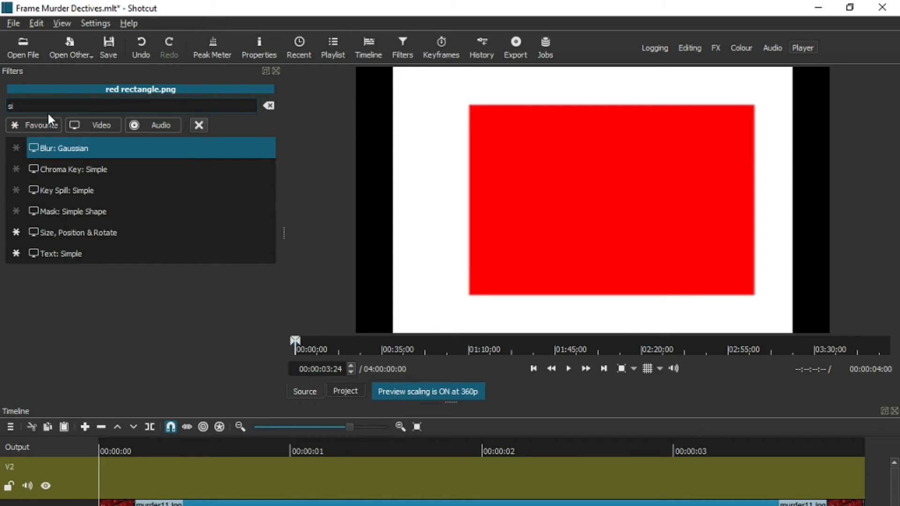
pyautogui.write('zww')
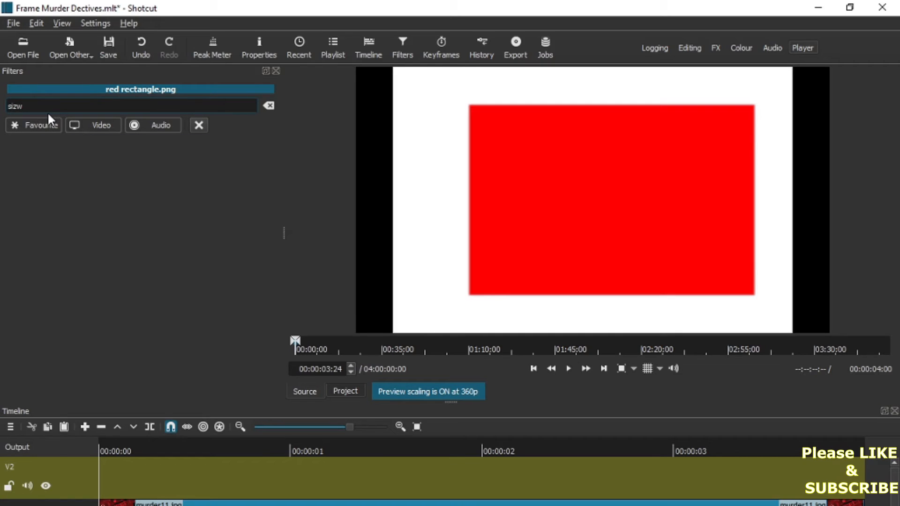
pyautogui.press('BackSpace')
pyautogui.write('e')
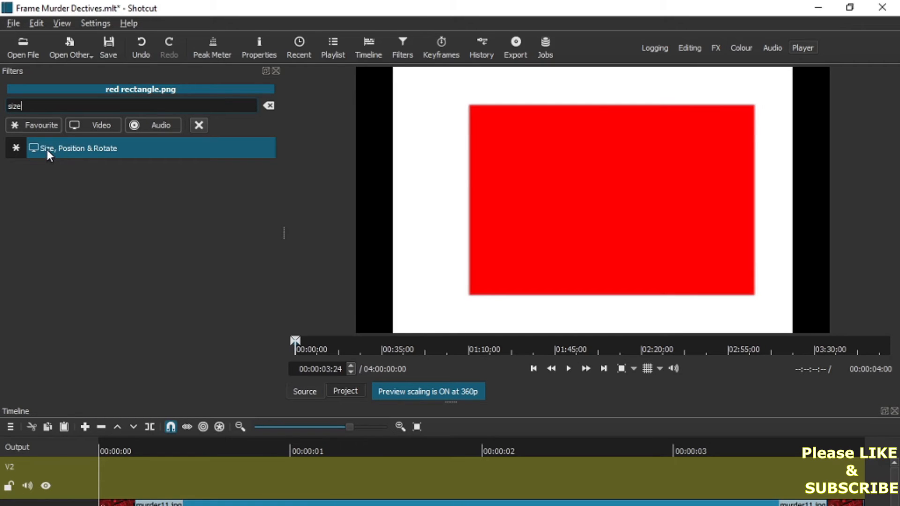
pyautogui.click(18, 148)
pyautogui.click(63, 148)
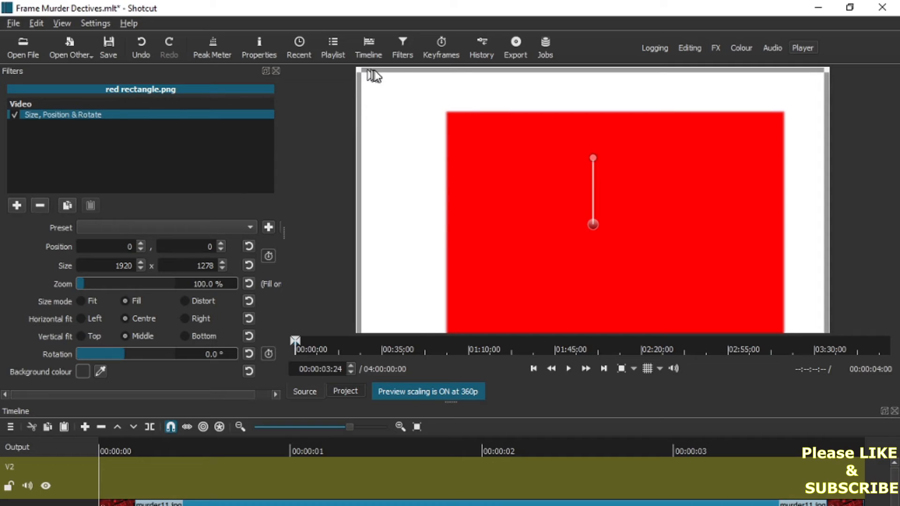
# Shrink the red rectangle image to about 53.6 %, move it to about 791, 165, and place it at the start of track V2
pyautogui.moveTo(358, 71); pyautogui.dragTo(750, 229)
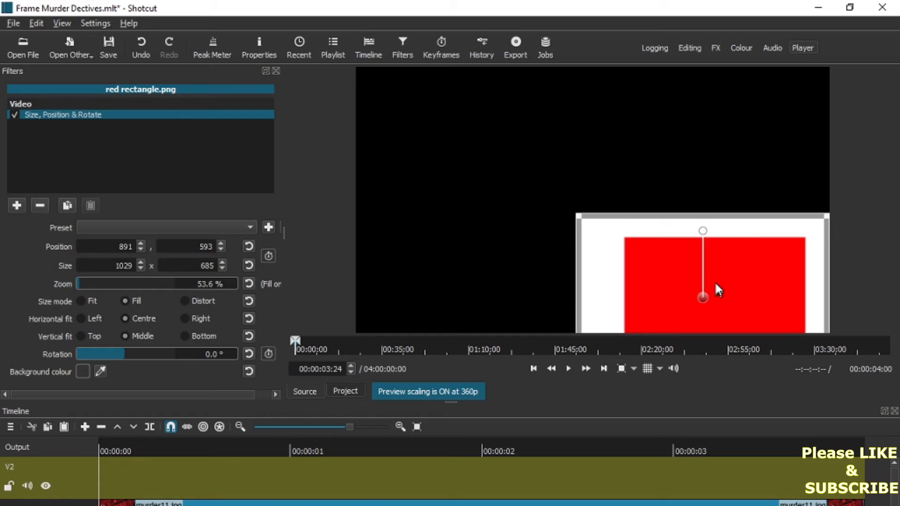
pyautogui.moveTo(701, 300); pyautogui.dragTo(678, 192)
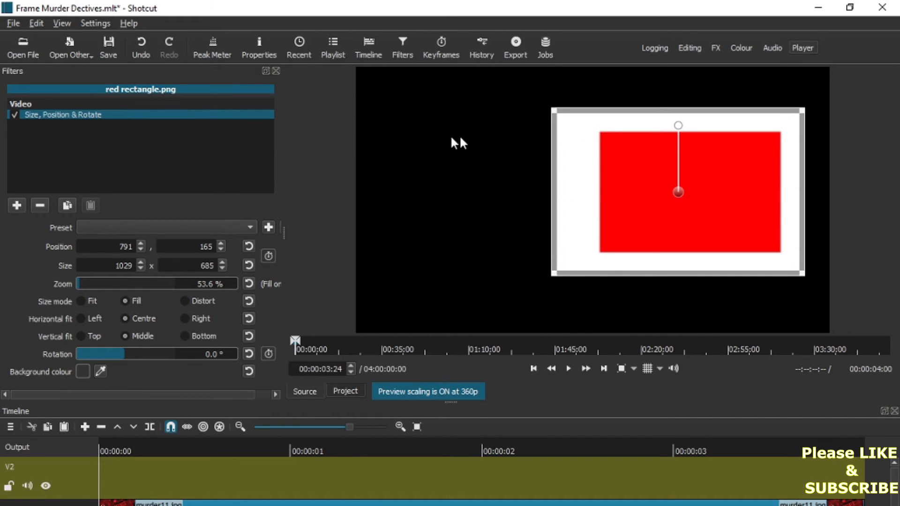
pyautogui.moveTo(442, 135); pyautogui.dragTo(102, 476)
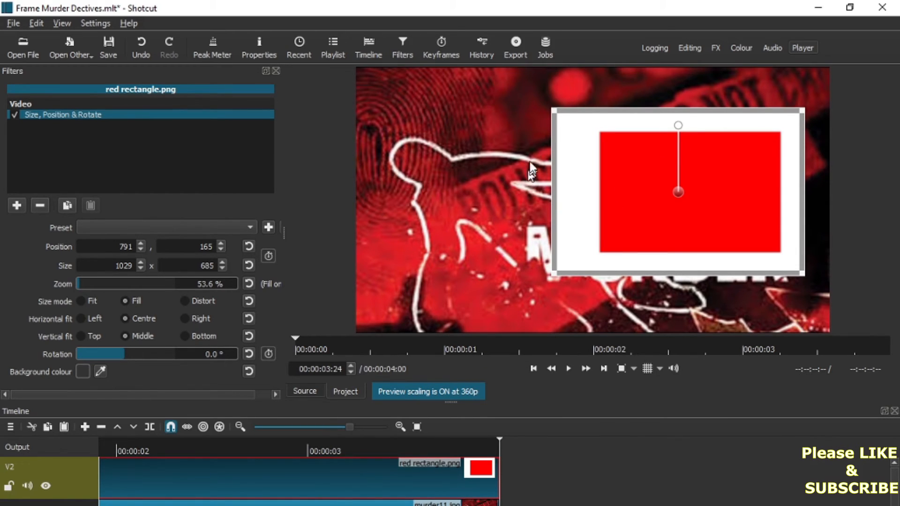
# Resize the red rectangle image to about 789 x 525 and move it to the frame's upper-right corner at about 1133, -49
pyautogui.moveTo(553, 111); pyautogui.dragTo(713, 186)
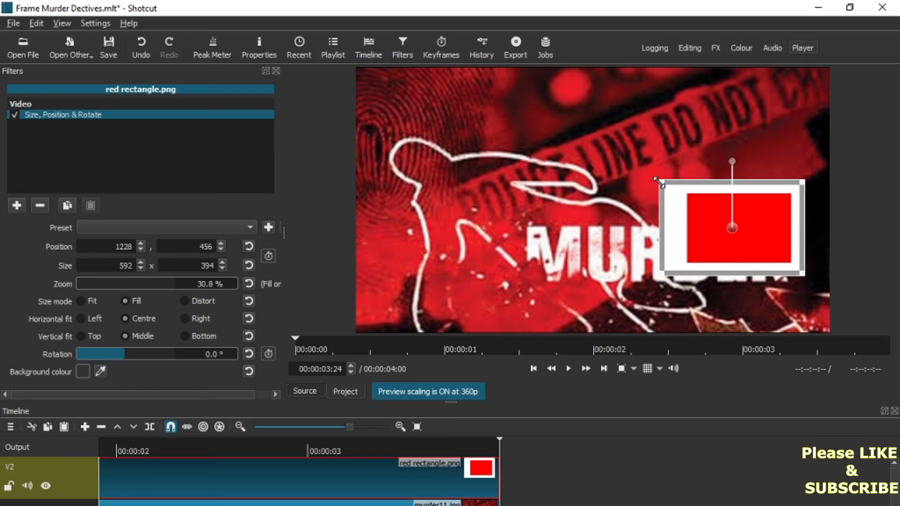
pyautogui.moveTo(659, 183); pyautogui.dragTo(574, 154)
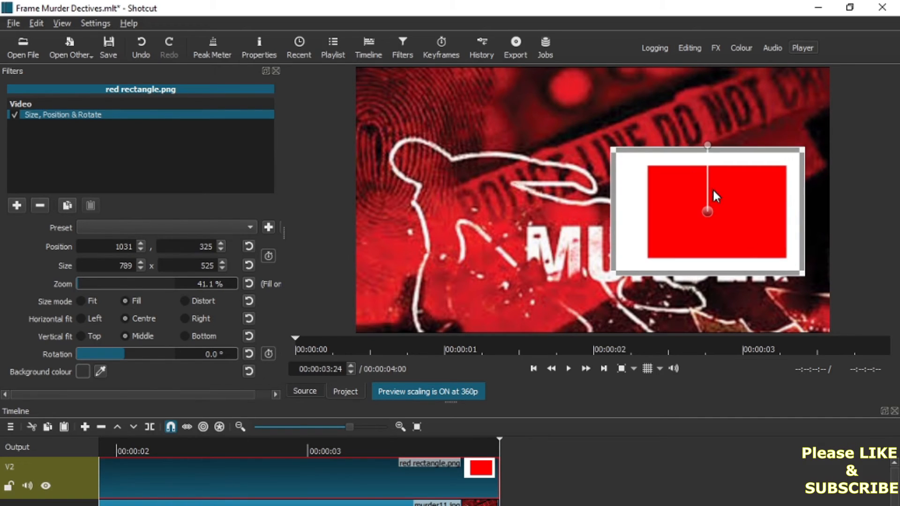
pyautogui.moveTo(704, 213); pyautogui.dragTo(735, 113)
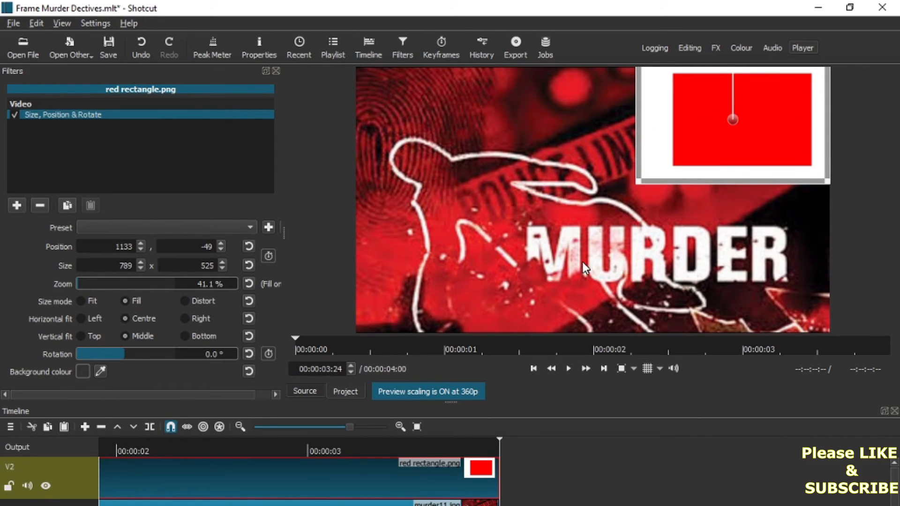
# Move the playhead to about 00:00:01:16 on the timeline
pyautogui.hscroll(-5, 237, 474)
pyautogui.click(237, 447)
pyautogui.click(412, 444)
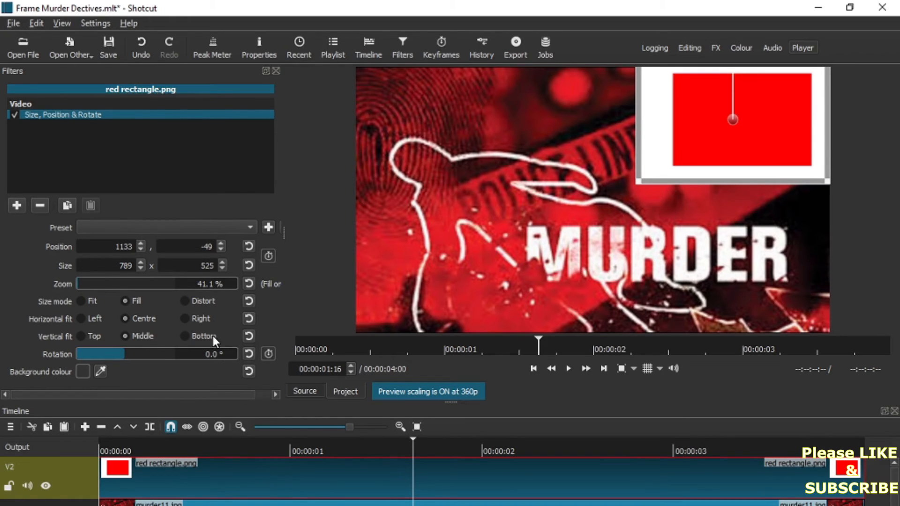
# Save the project and add a new video track V3 above the red rectangle track
pyautogui.click(108, 49)
pyautogui.rightClick(72, 468)
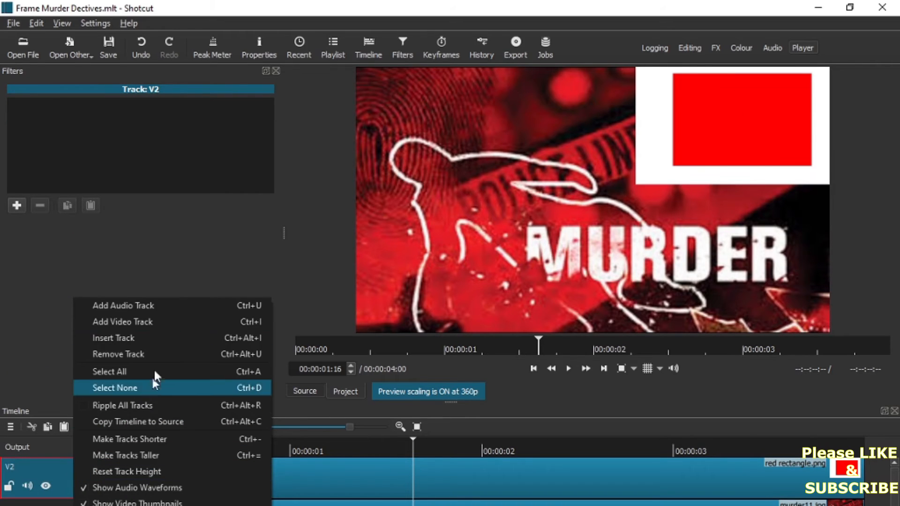
pyautogui.click(170, 324)
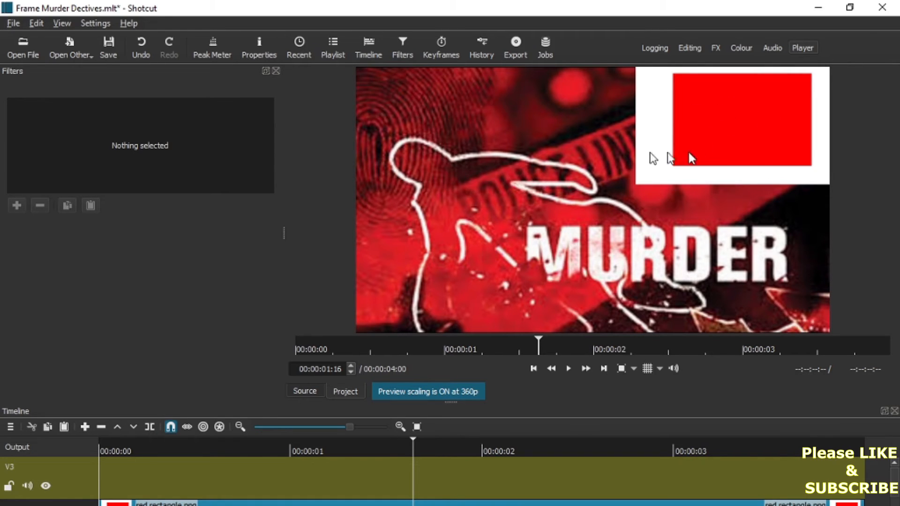
# Create a text clip with a transparent background that reads "Part 1"
pyautogui.click(73, 53)
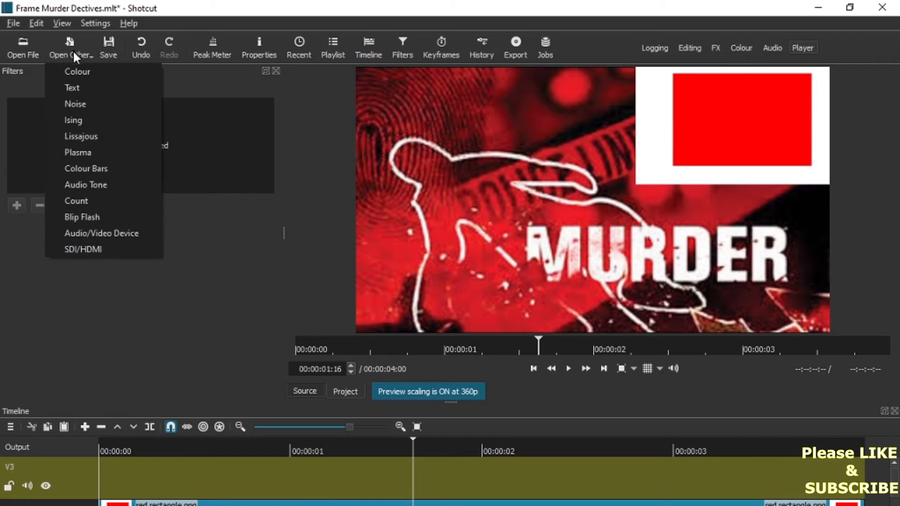
pyautogui.click(78, 86)
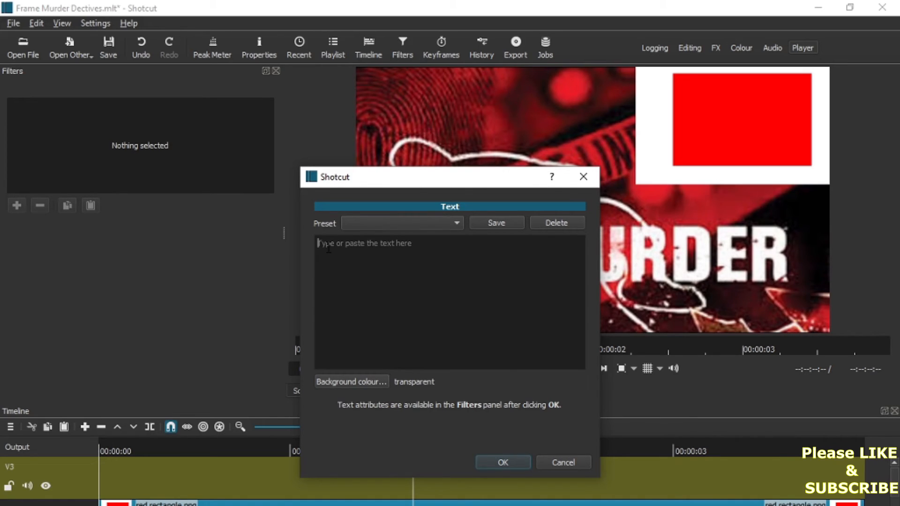
pyautogui.write('P')
pyautogui.write('a')
pyautogui.write('ri')
pyautogui.click(491, 461)
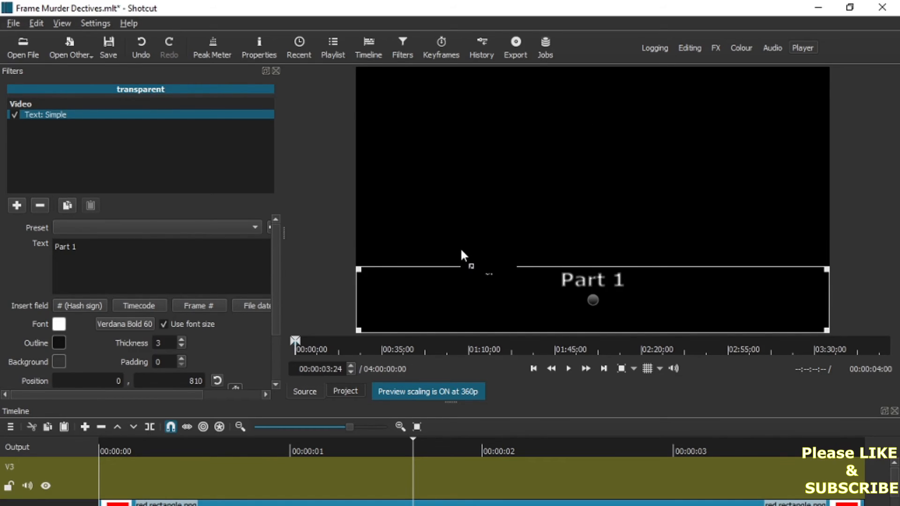
# Place the "Part 1" text clip at the start of track V3 and move its text onto the red rectangle, at about position 616, 120
pyautogui.moveTo(305, 370); pyautogui.dragTo(363, 485)
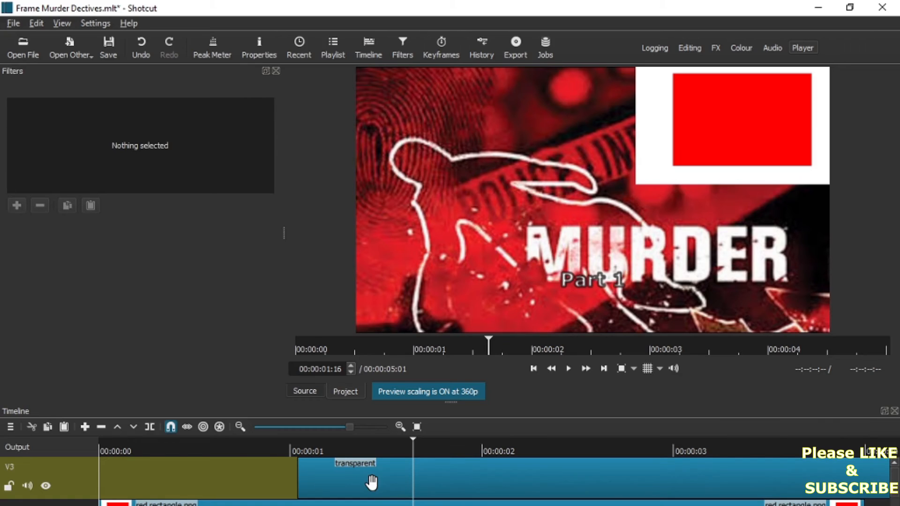
pyautogui.moveTo(309, 475); pyautogui.dragTo(108, 478)
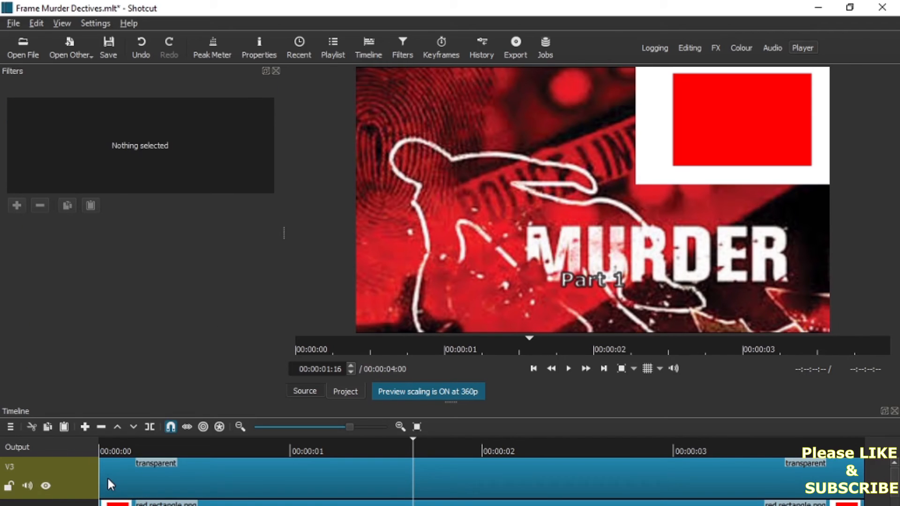
pyautogui.click(151, 463)
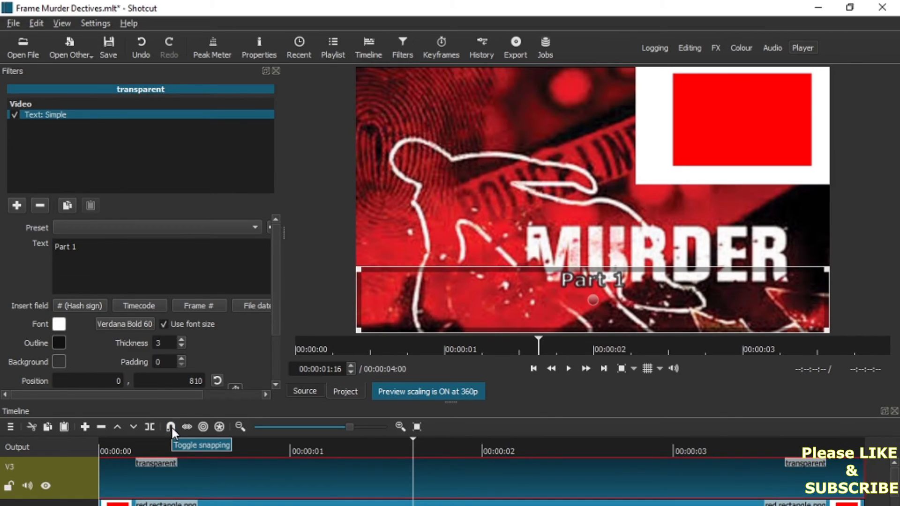
pyautogui.click(170, 428)
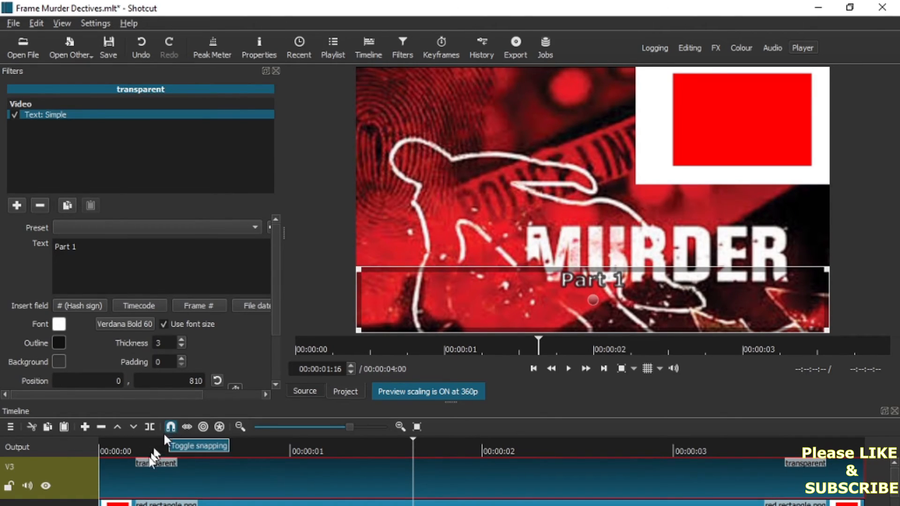
pyautogui.moveTo(142, 472)
pyautogui.mouseDown()
pyautogui.moveTo(154, 475)
pyautogui.moveTo(143, 472)
pyautogui.mouseUp()
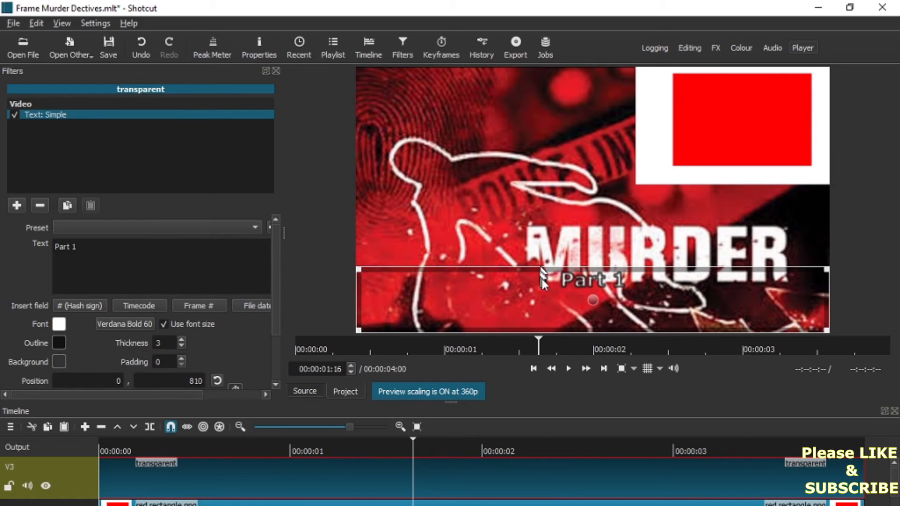
pyautogui.moveTo(594, 301); pyautogui.dragTo(750, 123)
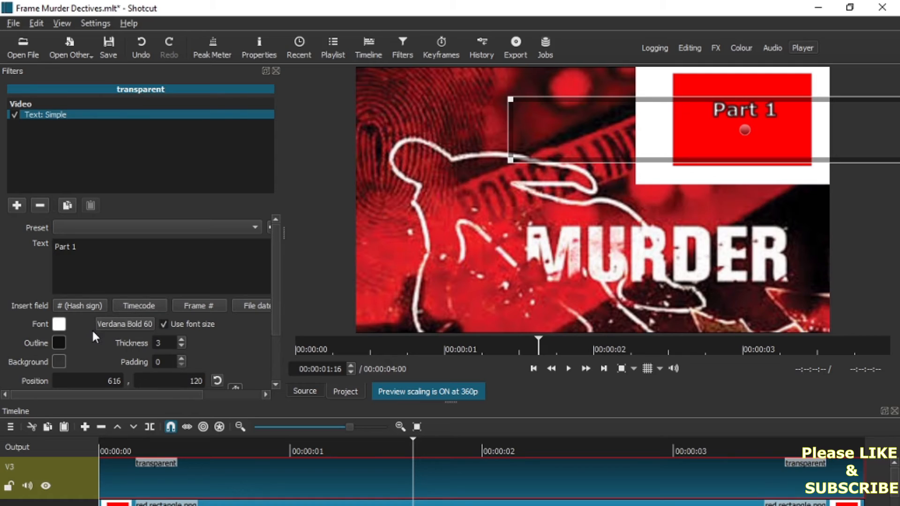
# Change the font colour of the "Part 1" text to black (#000000)
pyautogui.click(57, 324)
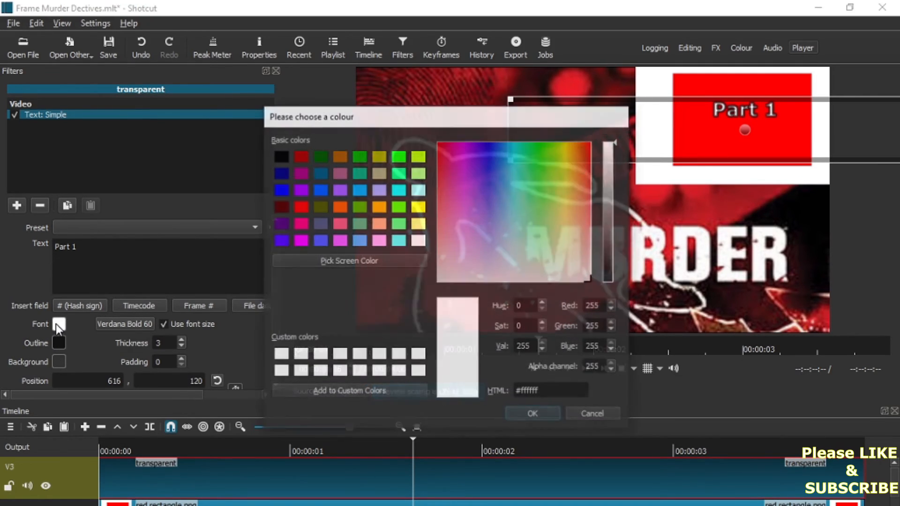
pyautogui.click(280, 157)
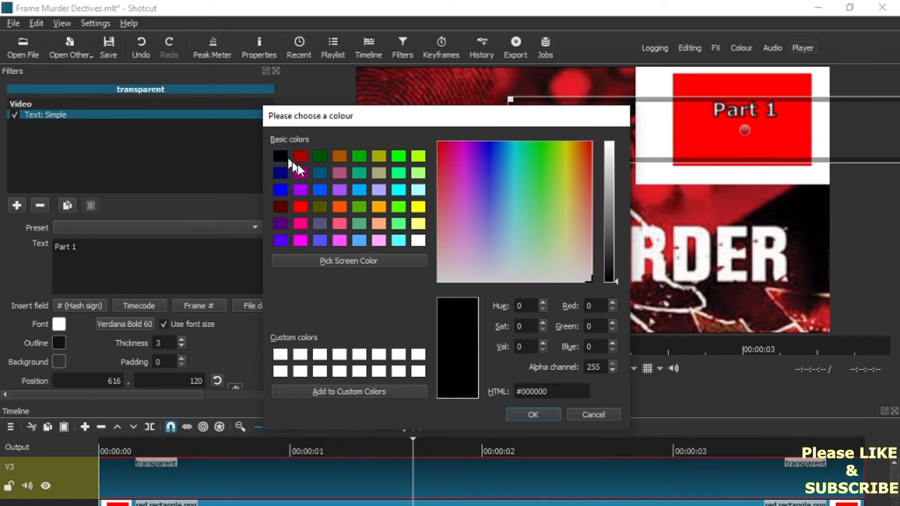
pyautogui.click(530, 416)
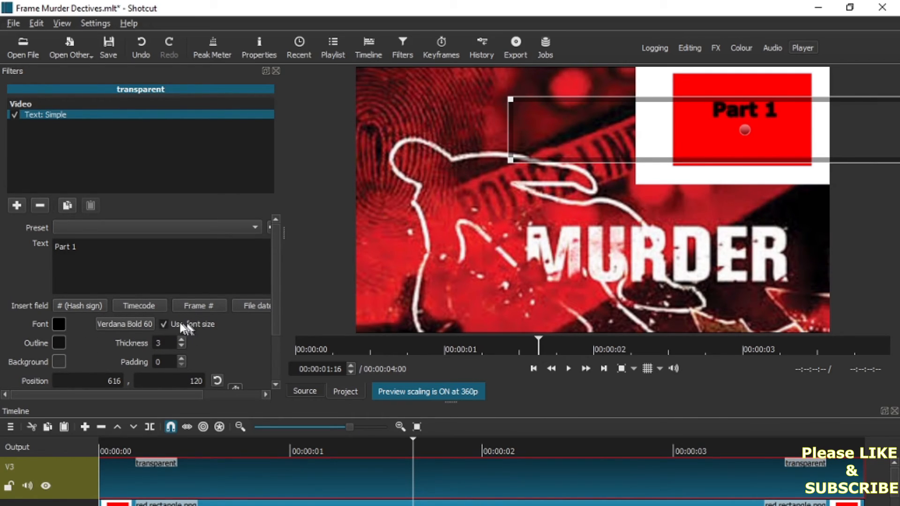
# Turn off the fixed font size and shrink the "Part 1" text frame to fit inside the red rectangle, at about position 826, 126
pyautogui.click(192, 323)
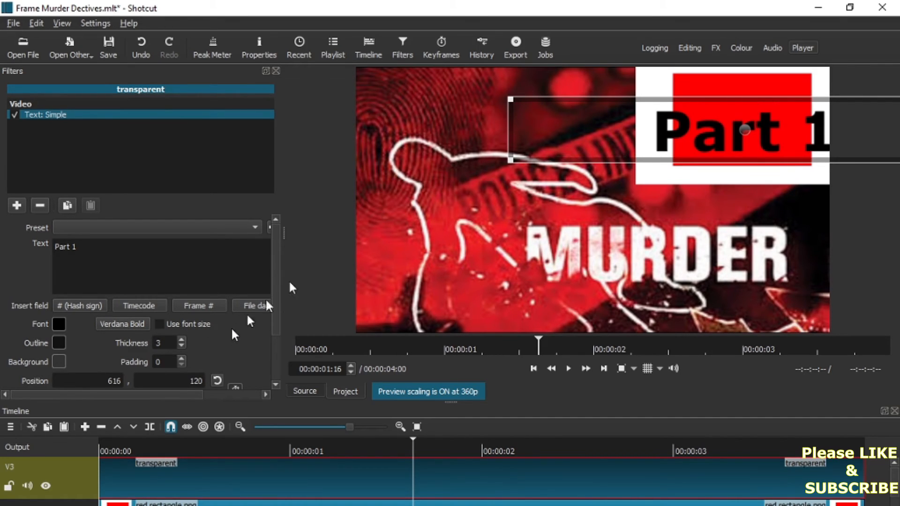
pyautogui.moveTo(515, 101); pyautogui.dragTo(622, 129)
pyautogui.moveTo(797, 139); pyautogui.dragTo(739, 123)
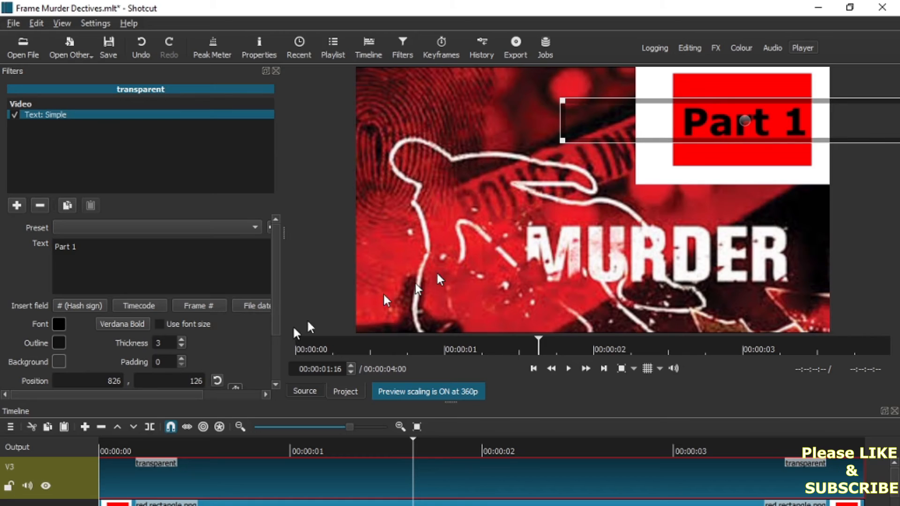
# Set the "Part 1" text font to Times New Roman Bold Italic
pyautogui.click(131, 325)
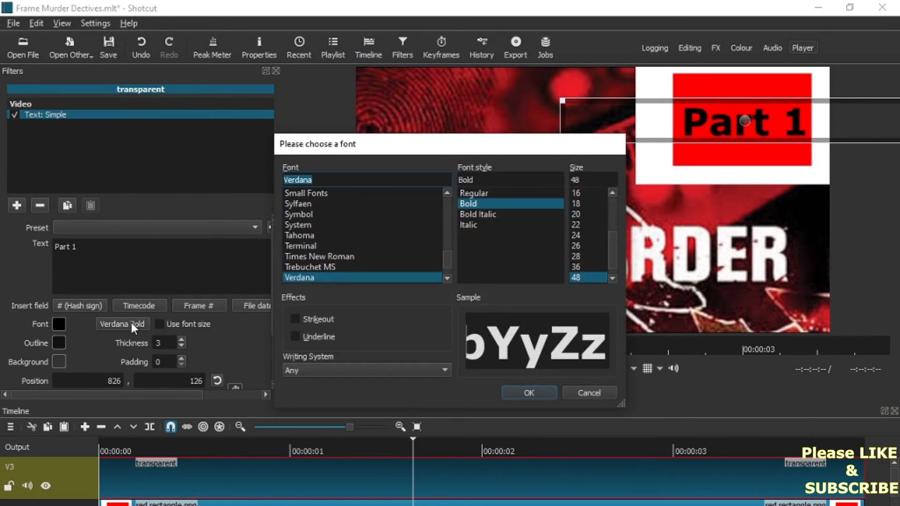
pyautogui.click(490, 210)
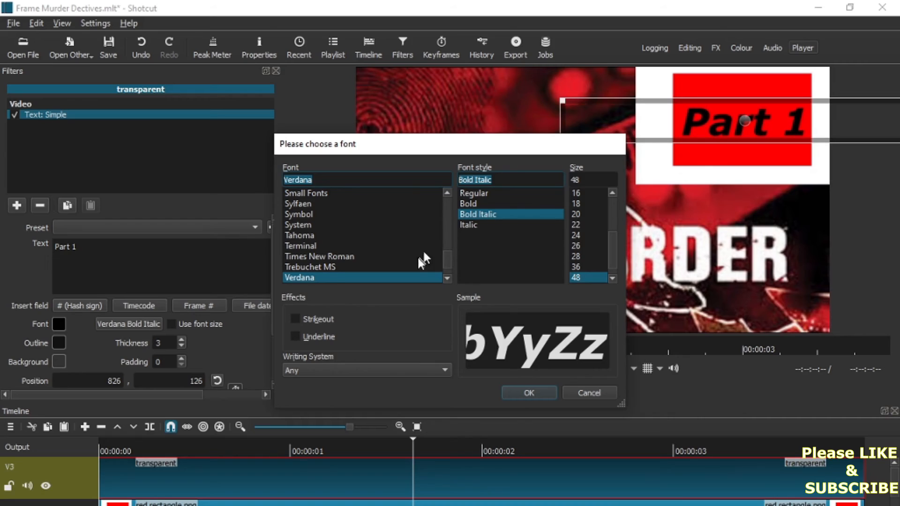
pyautogui.click(316, 257)
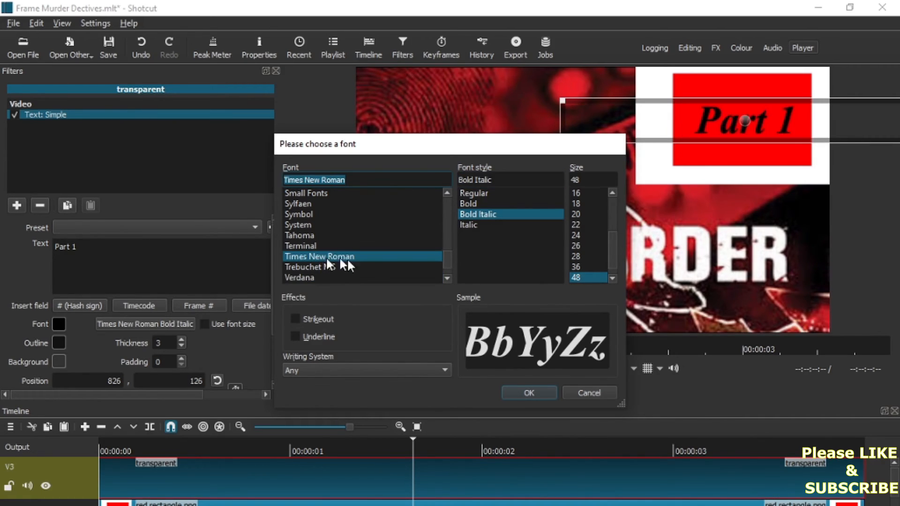
pyautogui.click(539, 393)
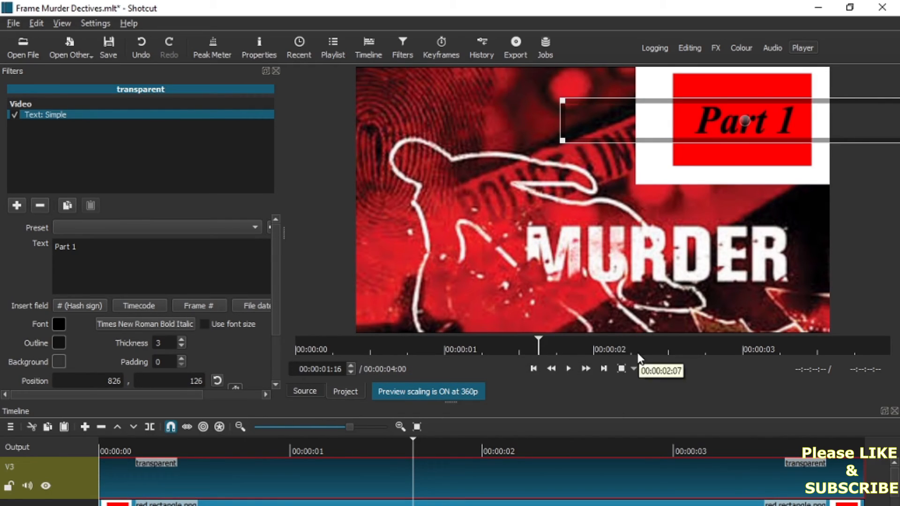
# Give the "Part 1" text a yellow (#ffff00) outline with a thickness of 15
pyautogui.click(59, 342)
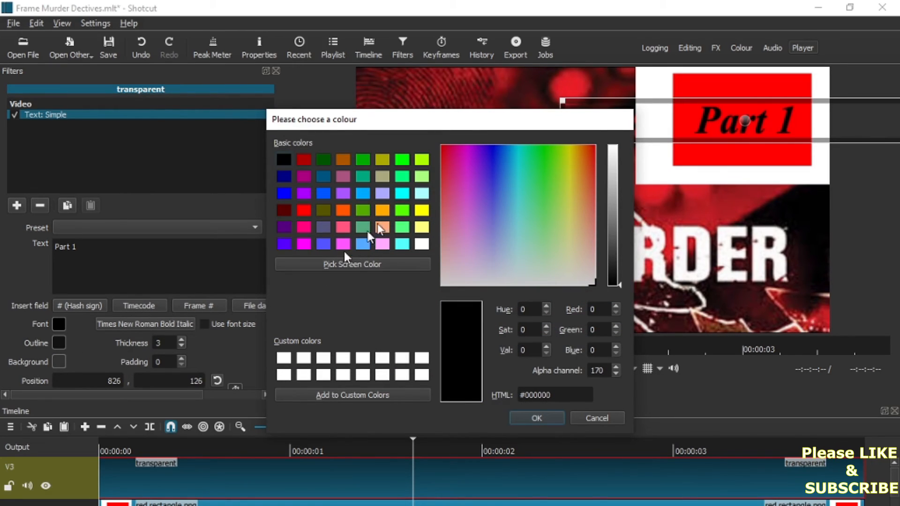
pyautogui.click(421, 211)
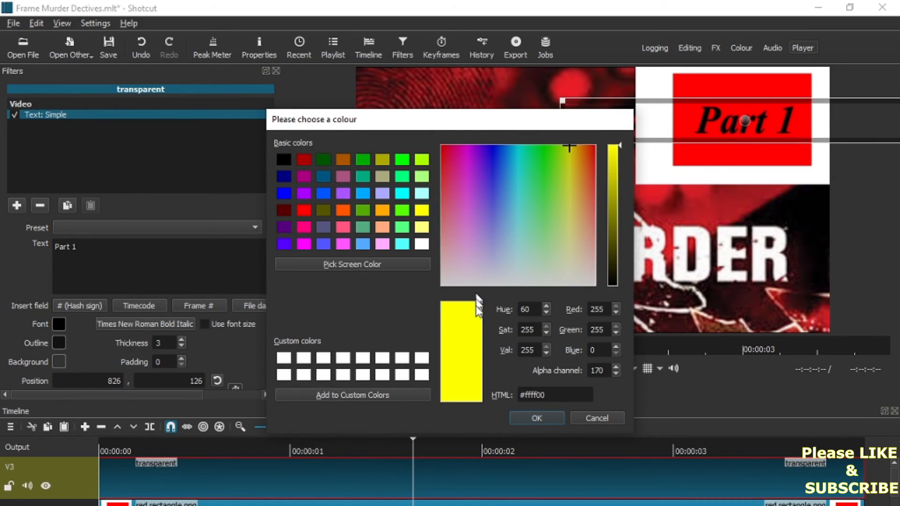
pyautogui.click(519, 412)
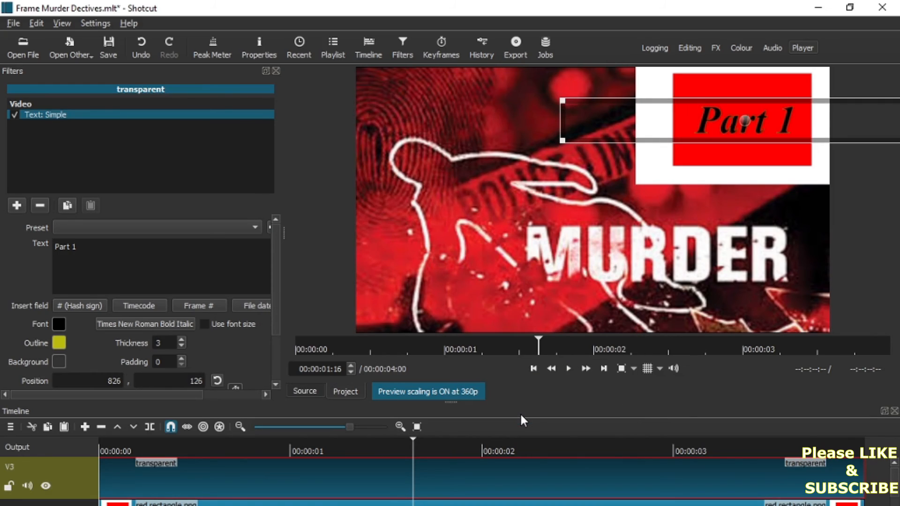
pyautogui.click(181, 339)
pyautogui.click(181, 338)
pyautogui.click(181, 339)
pyautogui.click(181, 339)
pyautogui.click(181, 339)
pyautogui.click(181, 339)
pyautogui.click(181, 339)
pyautogui.doubleClick(181, 338)
pyautogui.click(180, 339)
pyautogui.click(181, 339)
pyautogui.click(181, 339)
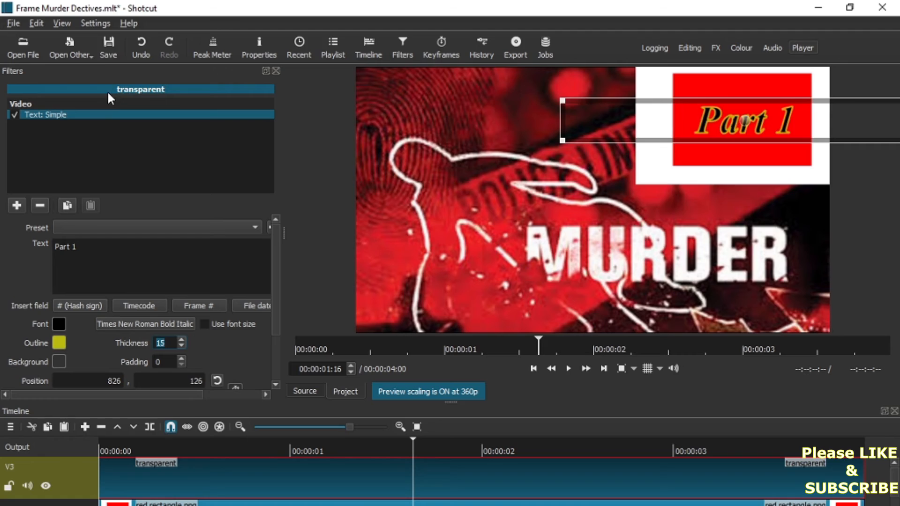
# Save the project and select the red rectangle track so that the text clip is deselected
pyautogui.click(110, 46)
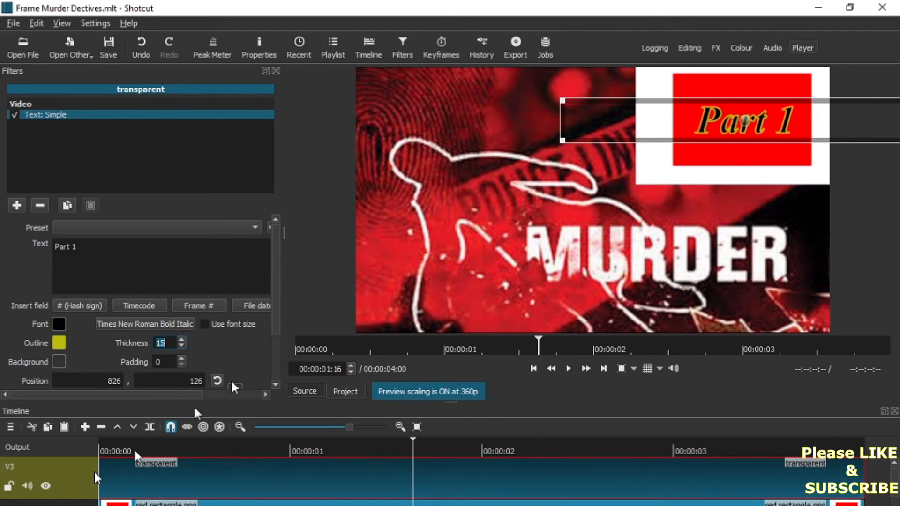
pyautogui.click(69, 505)
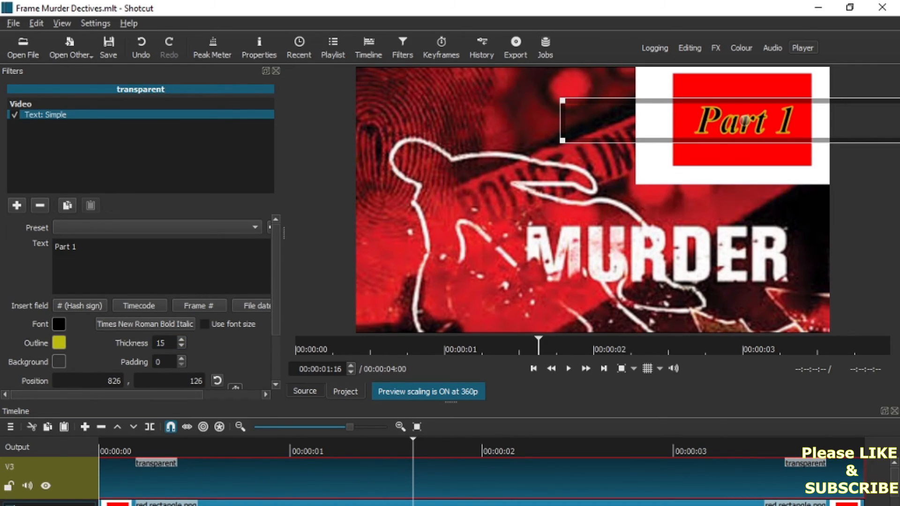
pyautogui.click(69, 505)
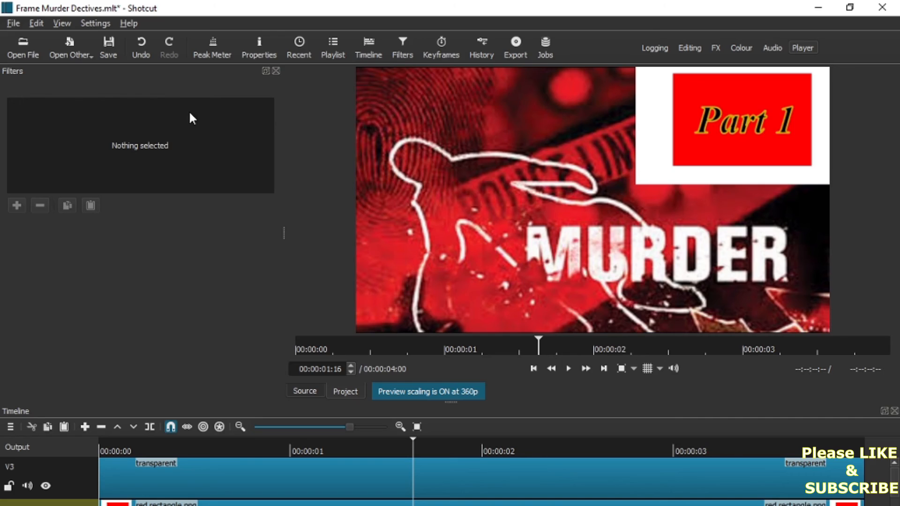
# Export the current frame to the Downloads folder as a PNG named "murder thumbnail"
pyautogui.click(13, 25)
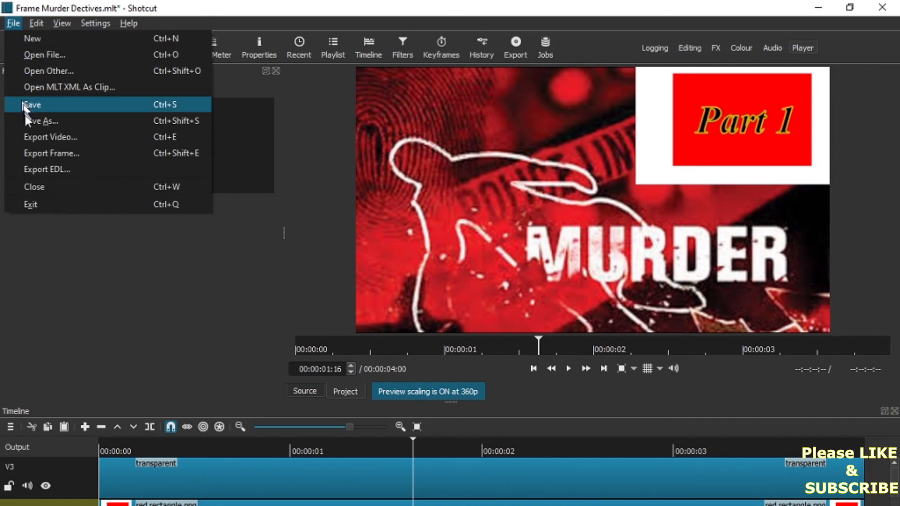
pyautogui.click(35, 153)
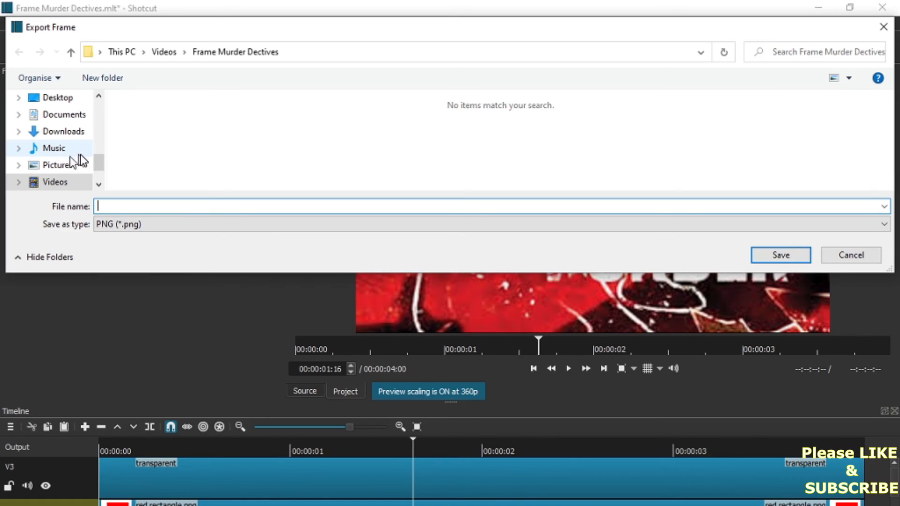
pyautogui.click(76, 140)
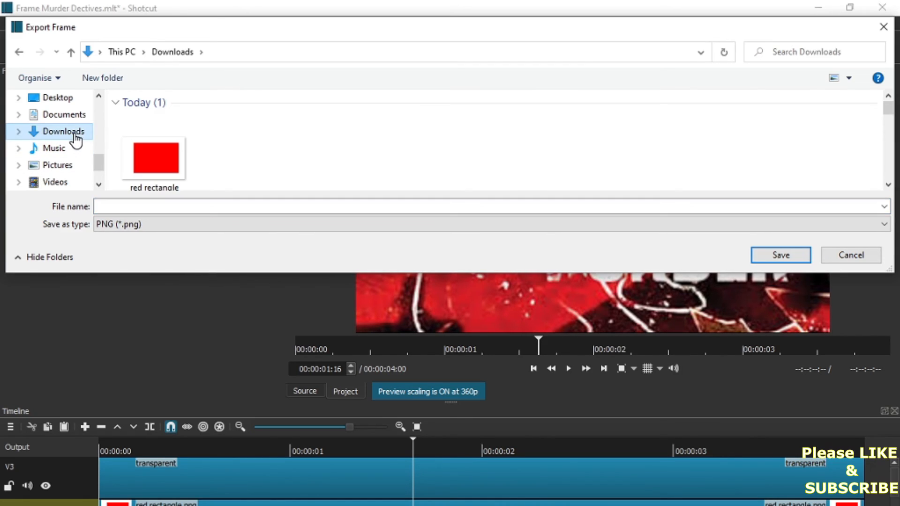
pyautogui.click(130, 204)
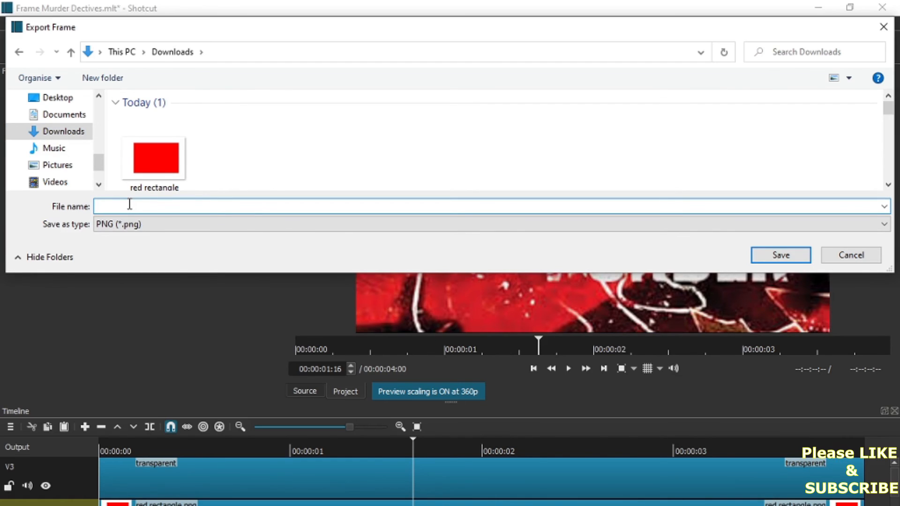
pyautogui.write('murde')
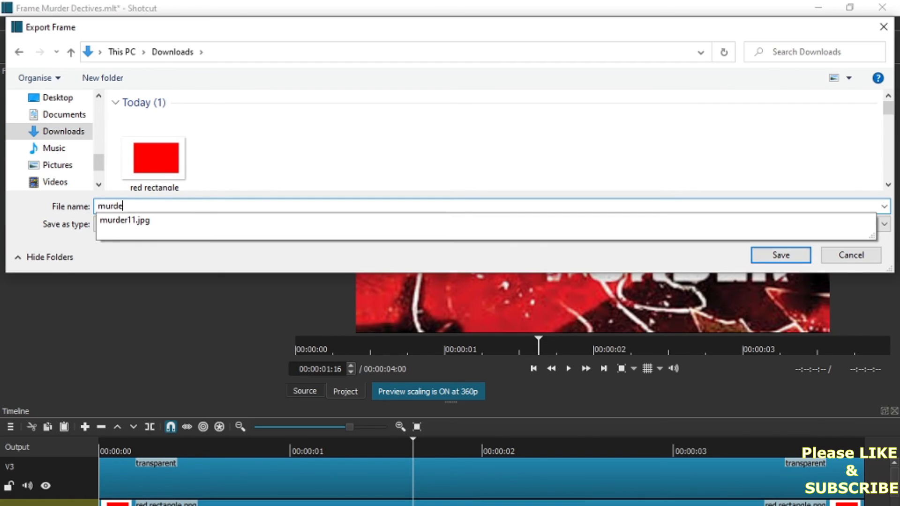
pyautogui.write('r thum')
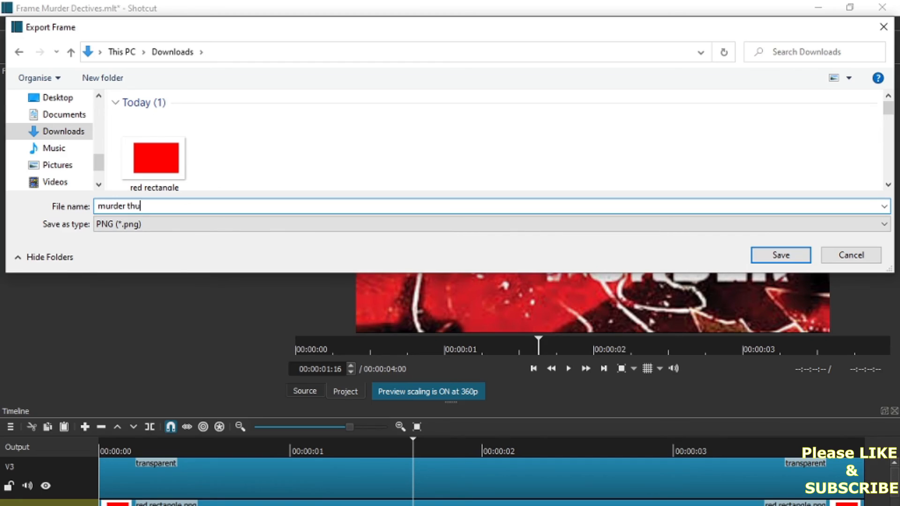
pyautogui.write('bnail')
pyautogui.click(777, 258)
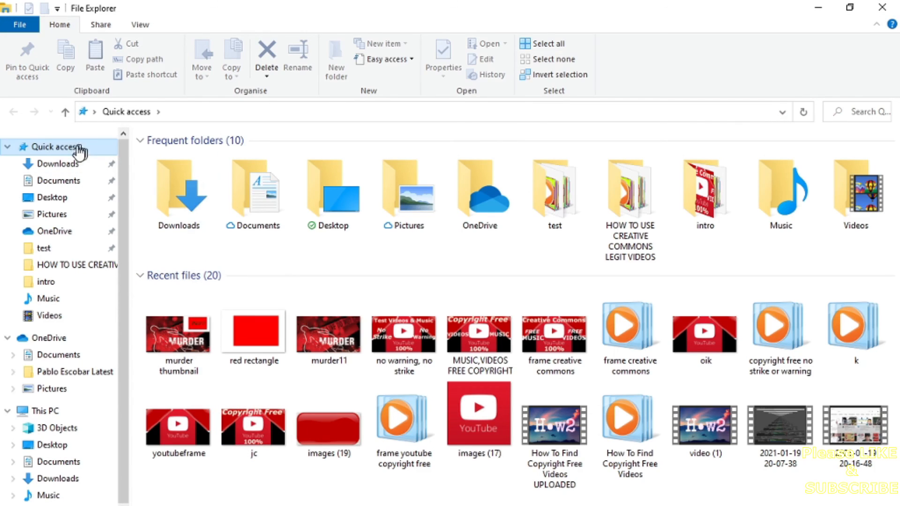
# Switch to File Explorer and open the exported "murder thumbnail" image from the Downloads folder
pyautogui.click(76, 164)
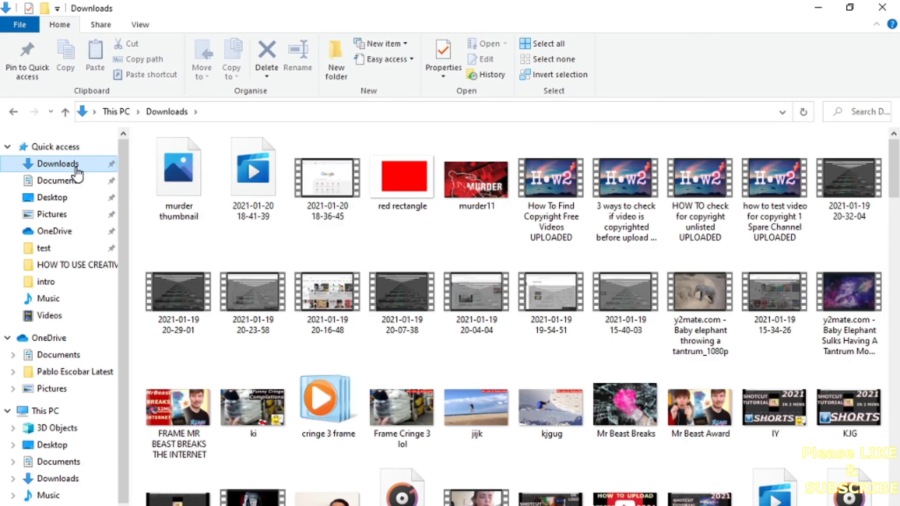
pyautogui.doubleClick(189, 196)
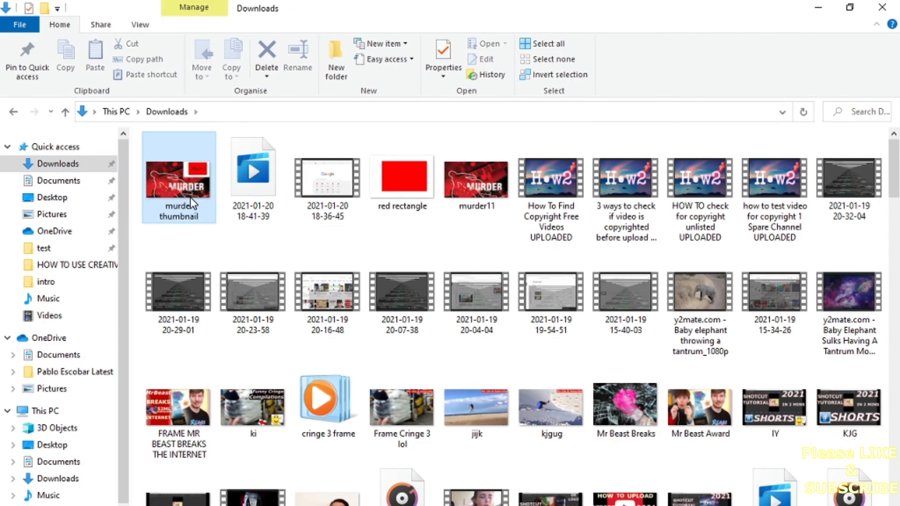